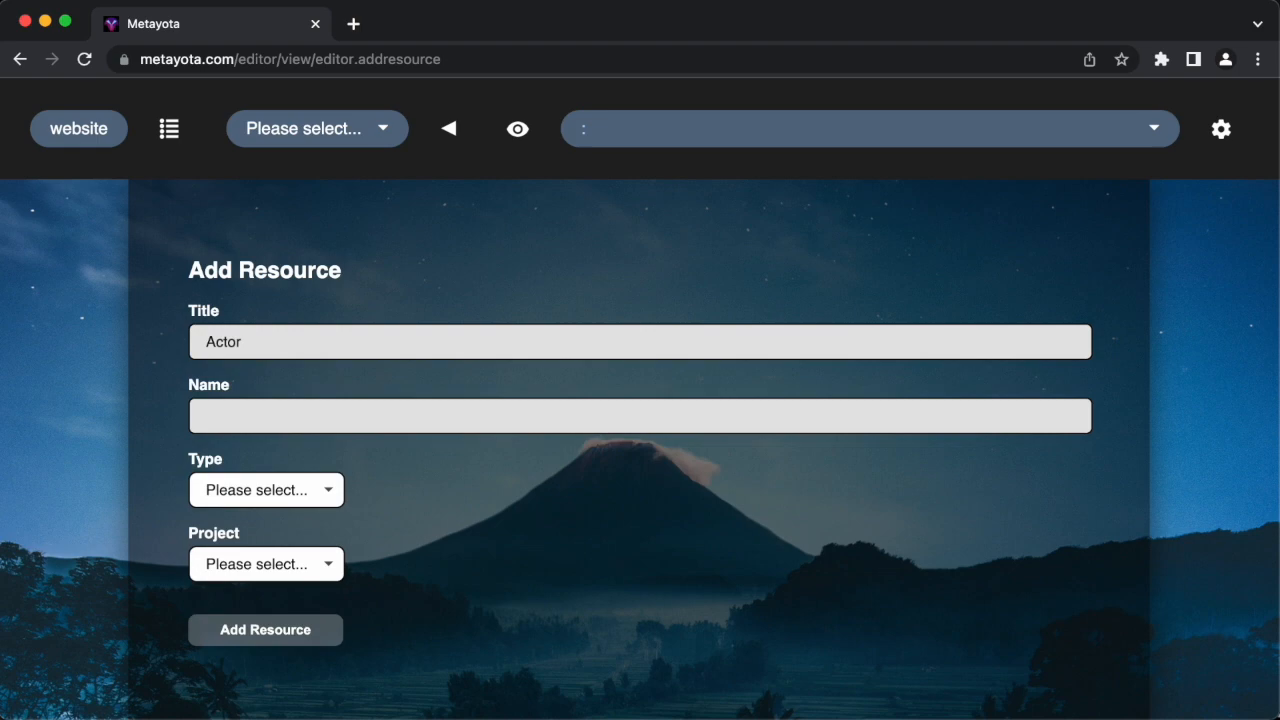
Add a resource titled Actor with the name actor, type Database Table, in the Website project
type("tor")
key("Tab")
key("space")
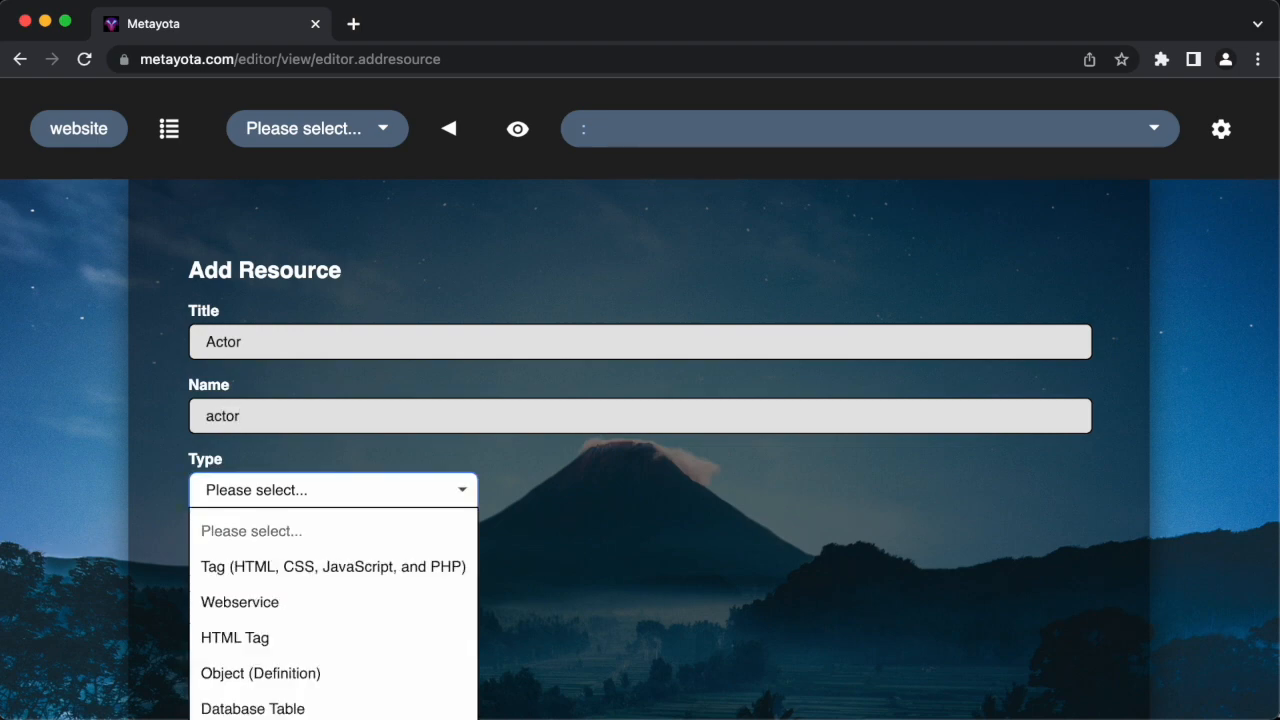
scroll(640, 450, "down", 2)
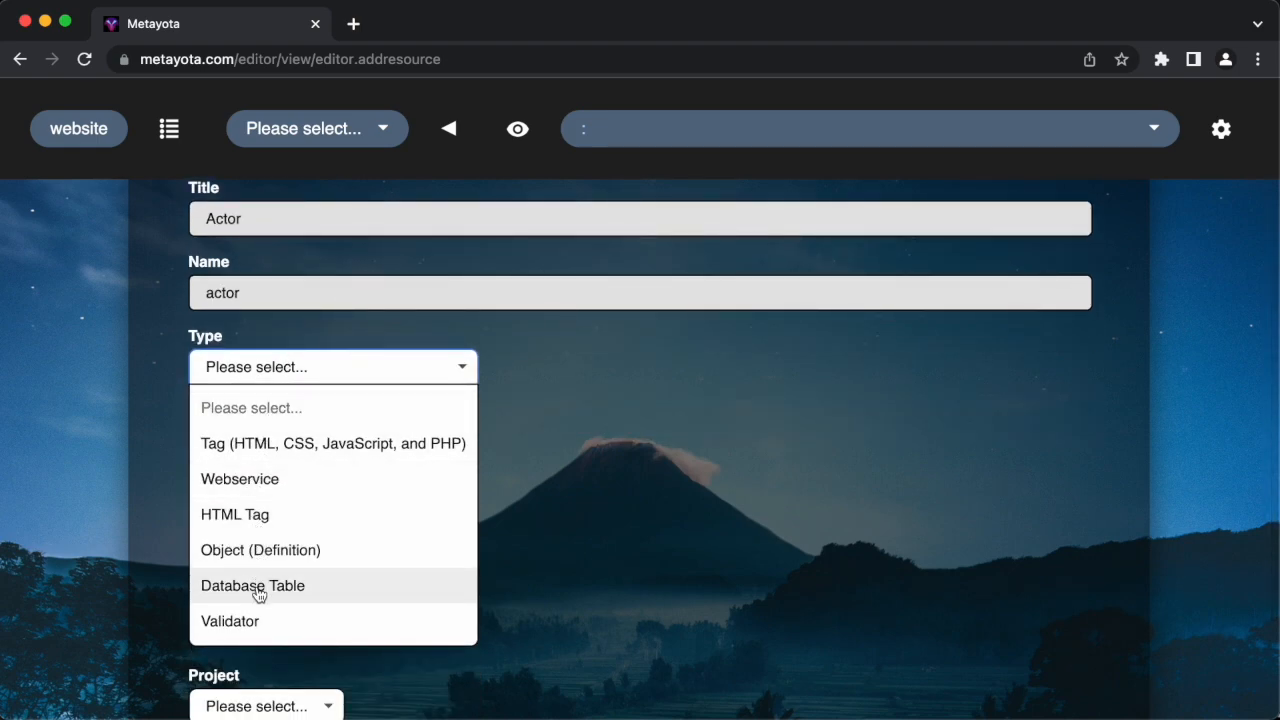
left_click(257, 591)
left_click(268, 577)
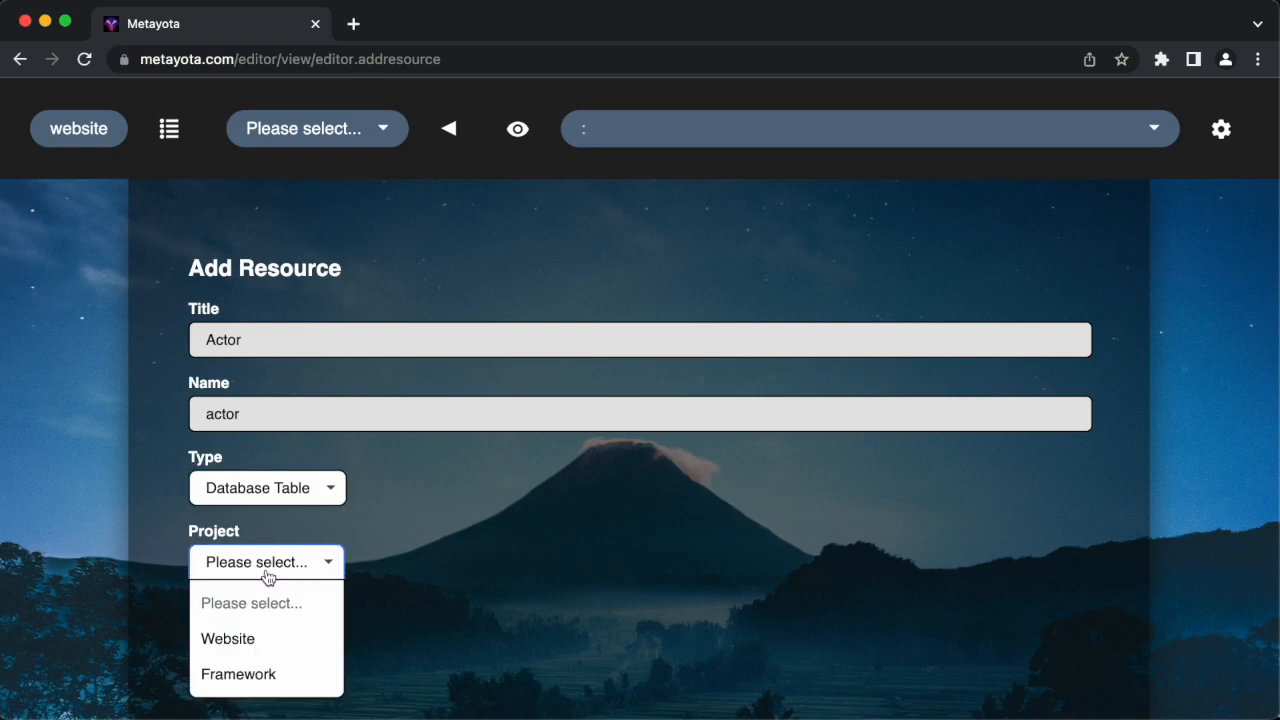
left_click(258, 603)
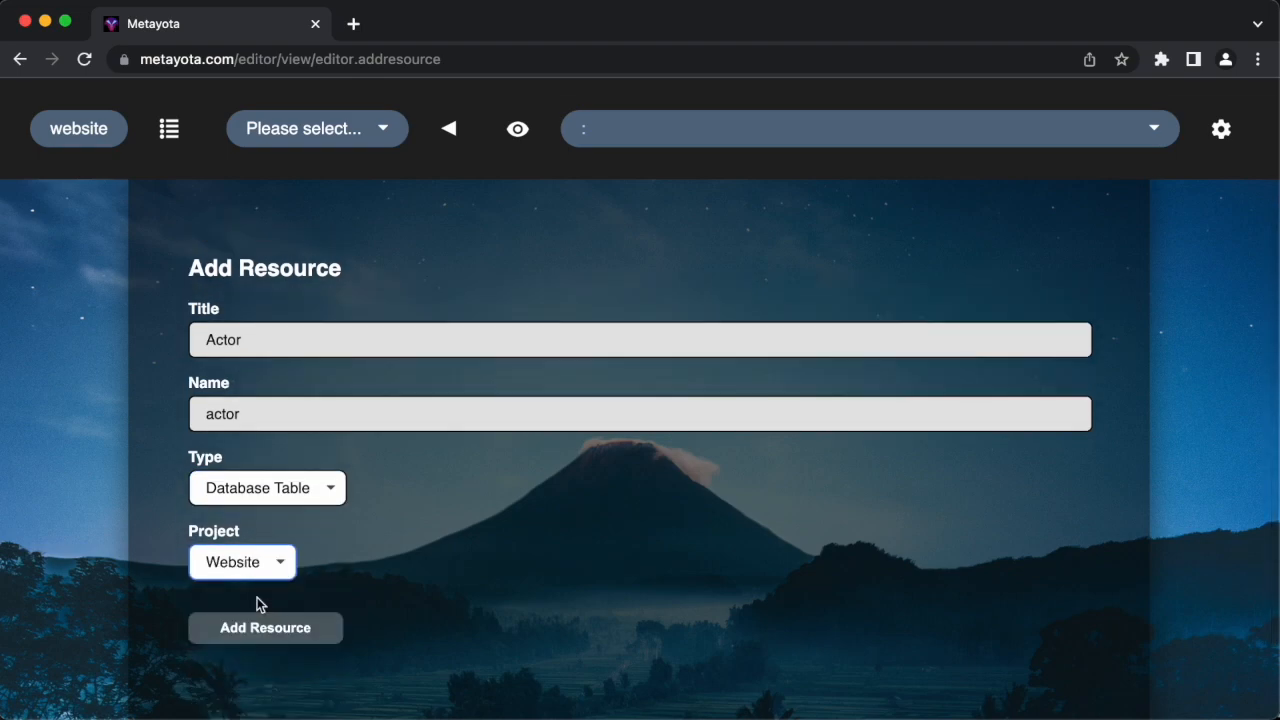
left_click(259, 628)
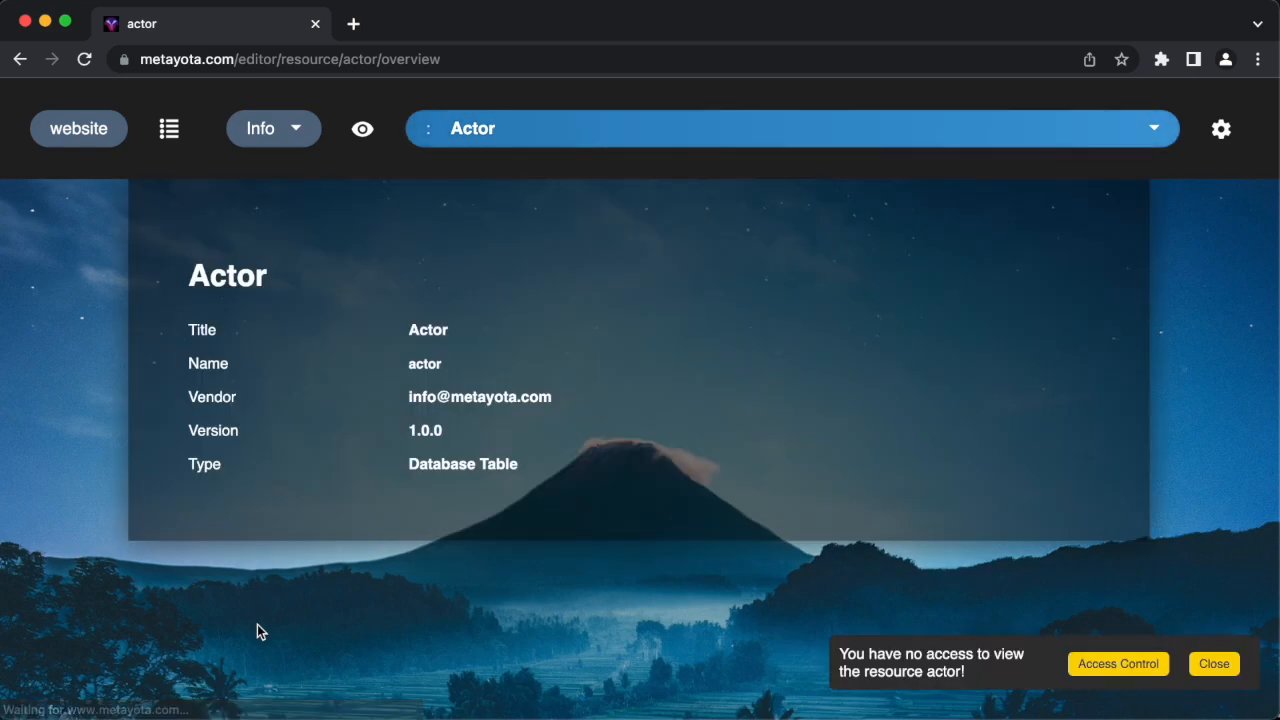
Grant the User and Visitor groups access to the Actor resource's tag data in its access control
left_click(1111, 663)
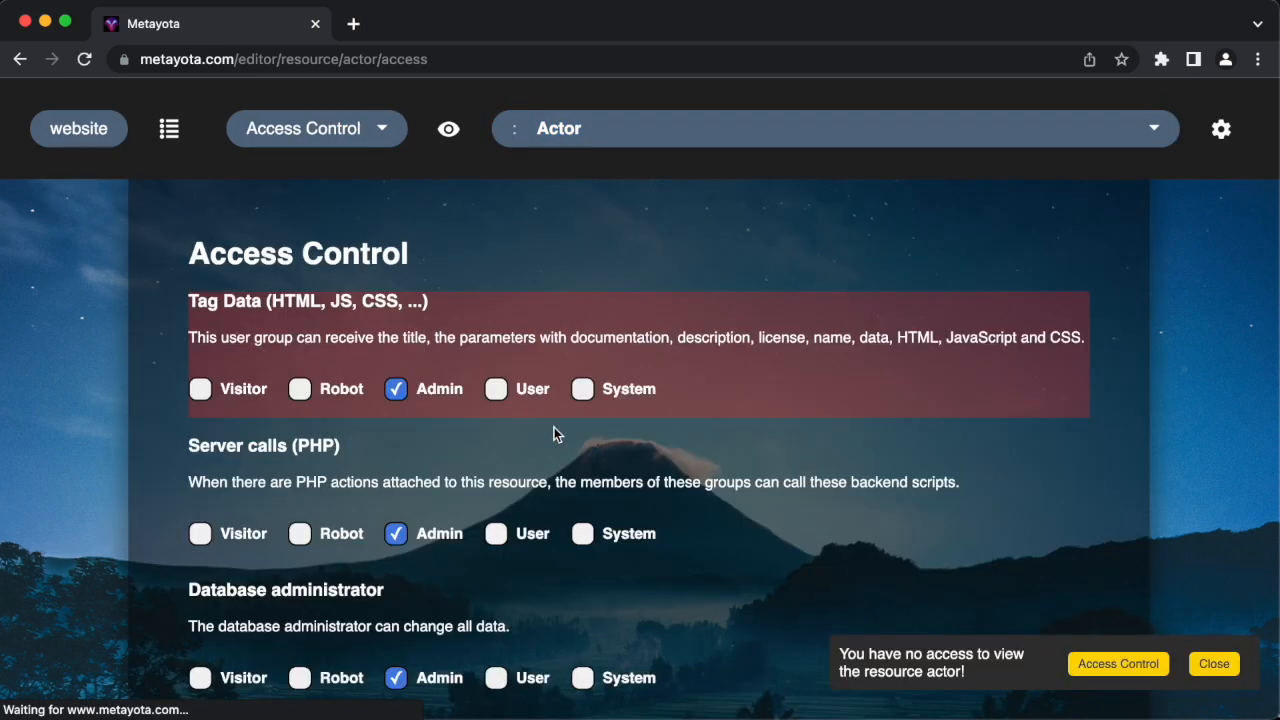
left_click(489, 394)
left_click(243, 394)
Start a new parameter for the Actor resource with the title First name and the name firstname
left_click(368, 140)
left_click(326, 319)
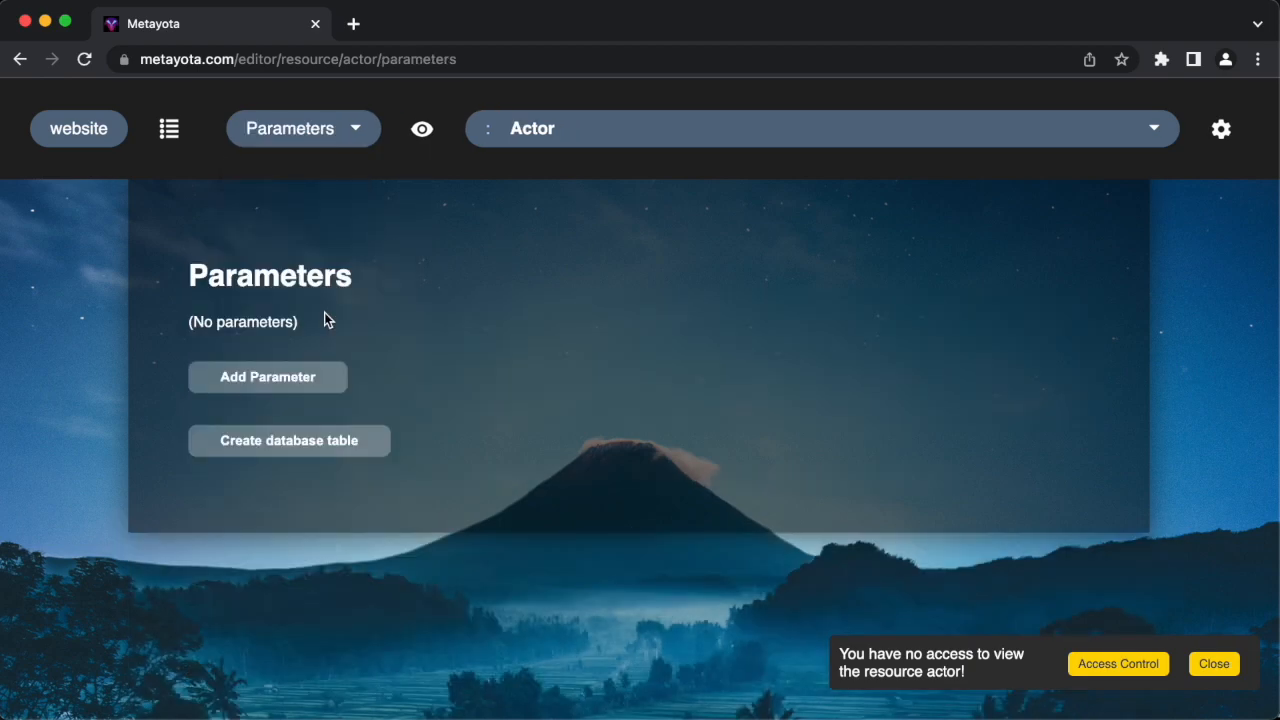
left_click(314, 390)
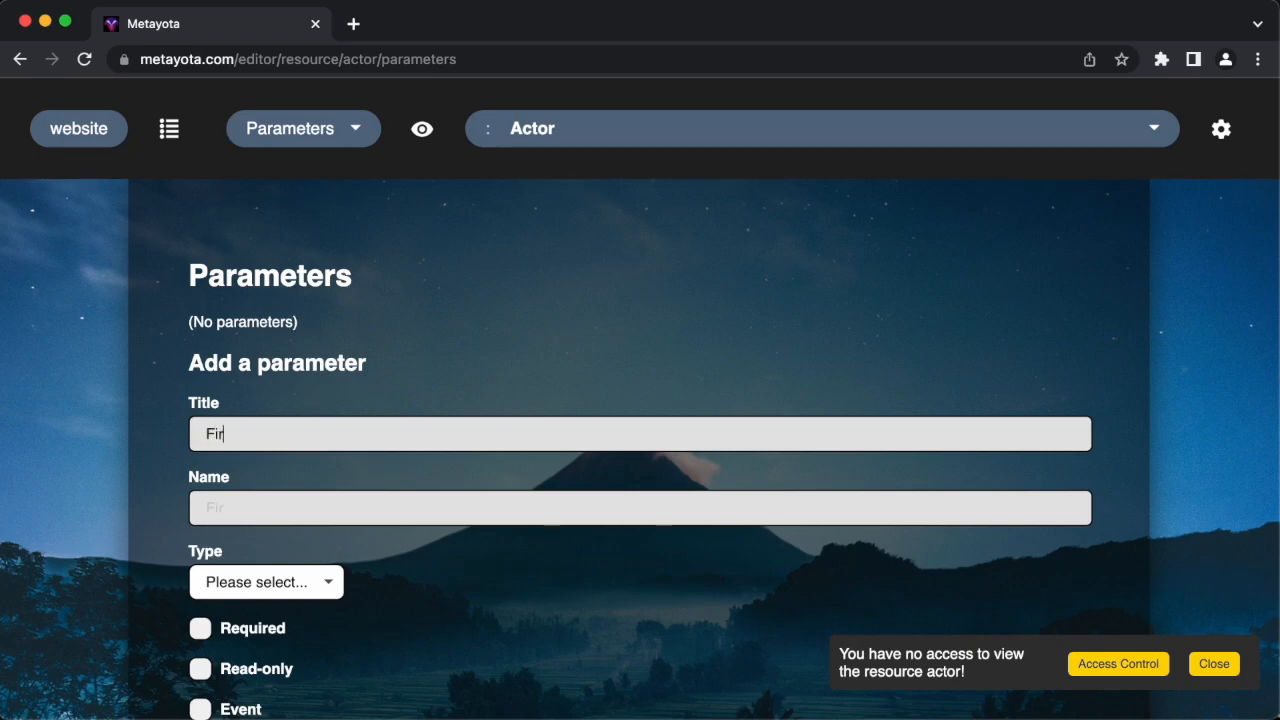
type("First name")
key("Tab")
type("firstname")
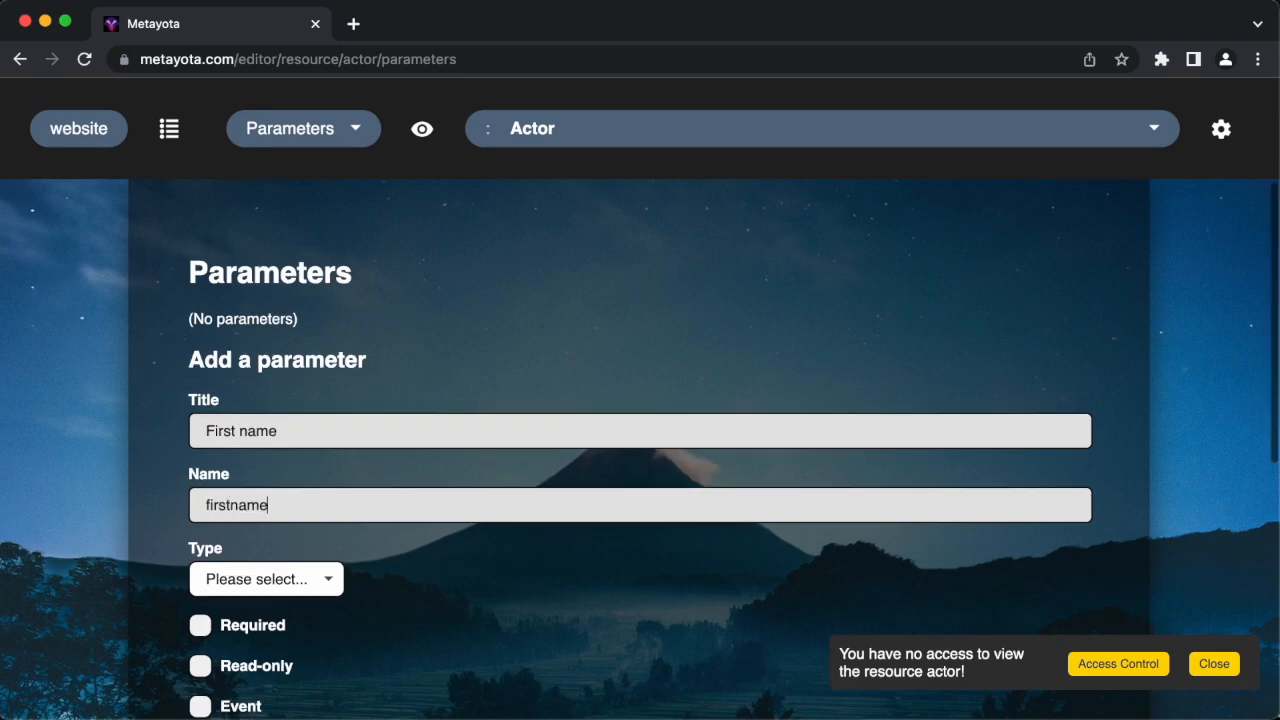
Set the First name parameter's type to Text and save the parameter
scroll(297, 390, "down", 3)
left_click(297, 390)
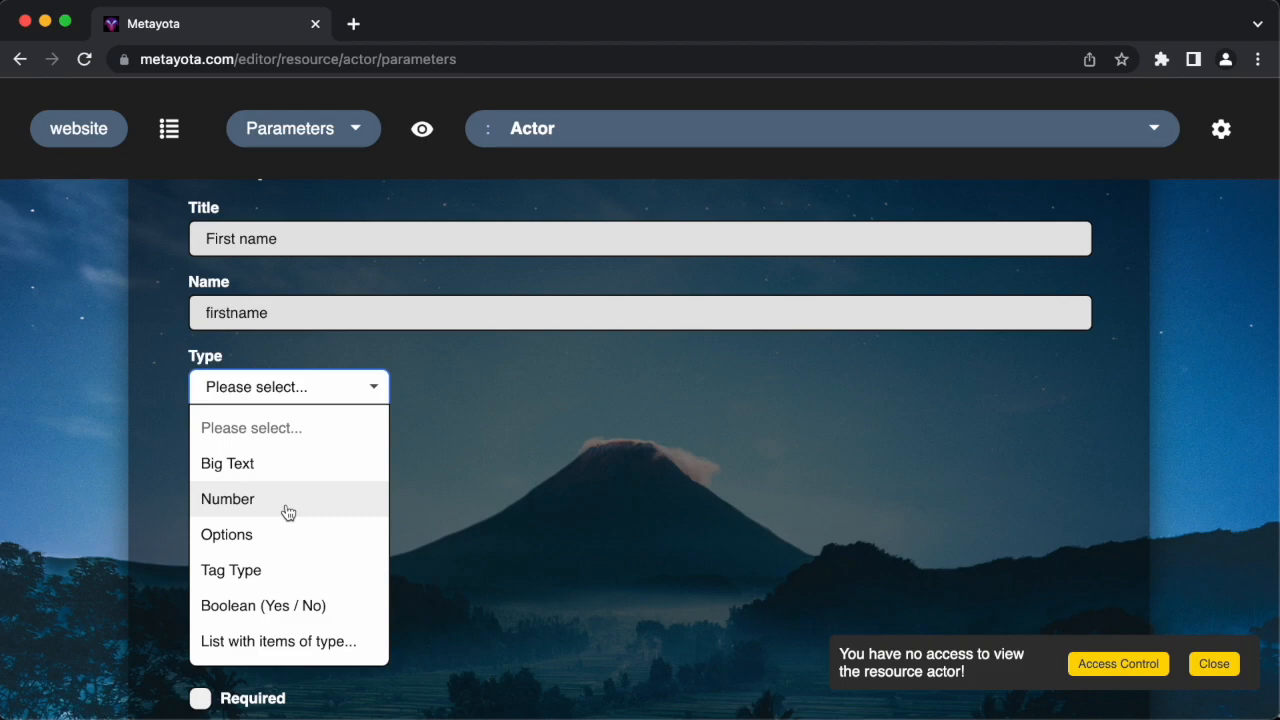
scroll(287, 557, "down", 3)
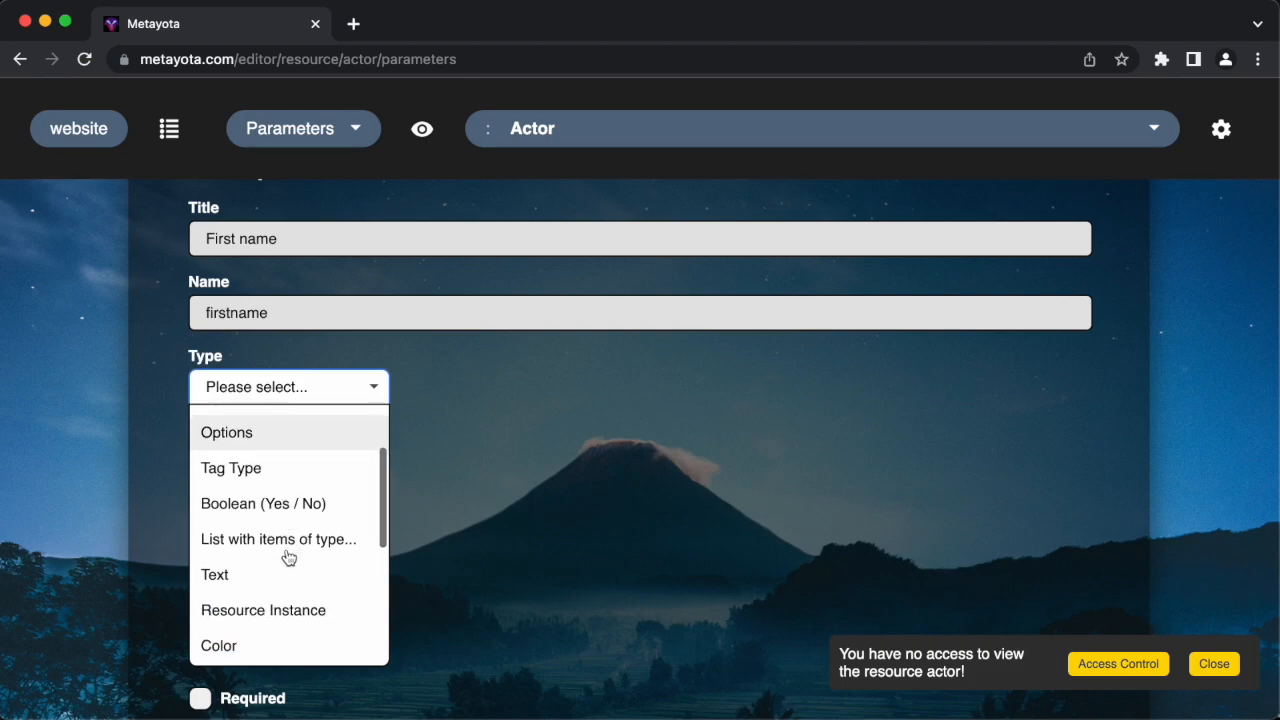
left_click(274, 568)
scroll(274, 568, "down", 1)
scroll(274, 565, "down", 5)
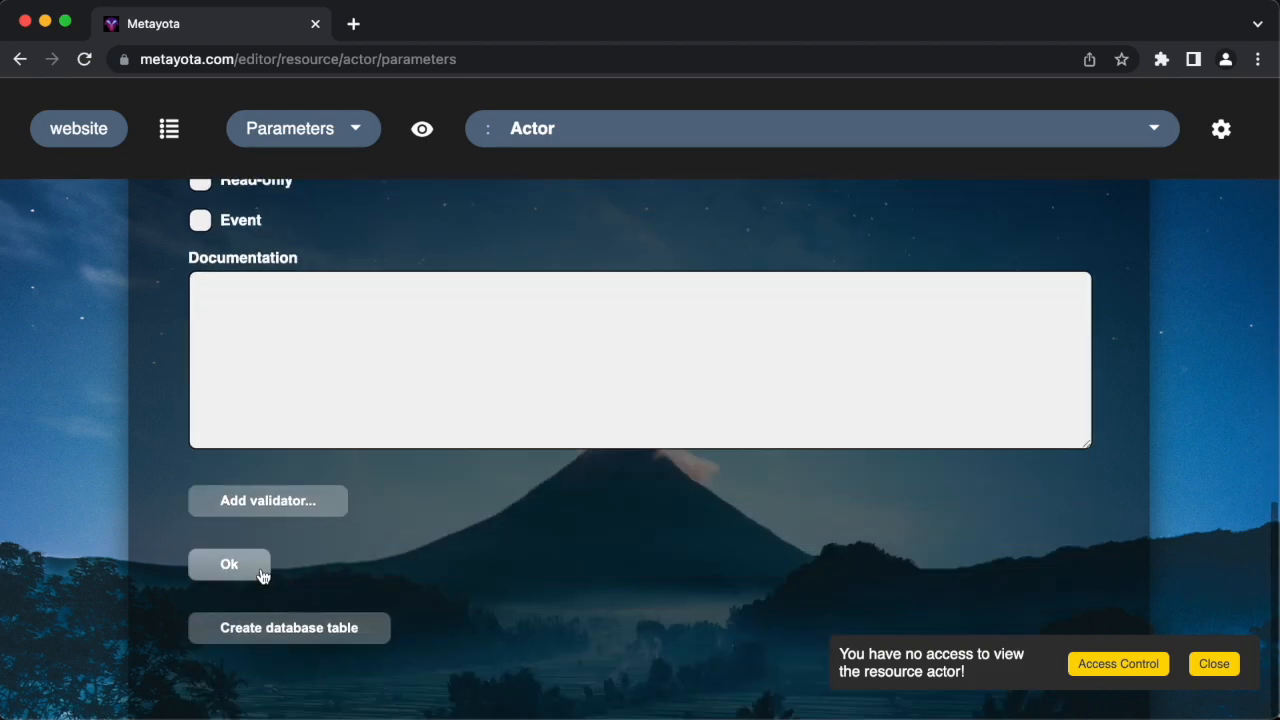
left_click(262, 567)
Start another Actor parameter with the title Last name and the name lastname
left_click(302, 456)
left_click(306, 523)
type("Last name")
key("Tab")
type("lastname")
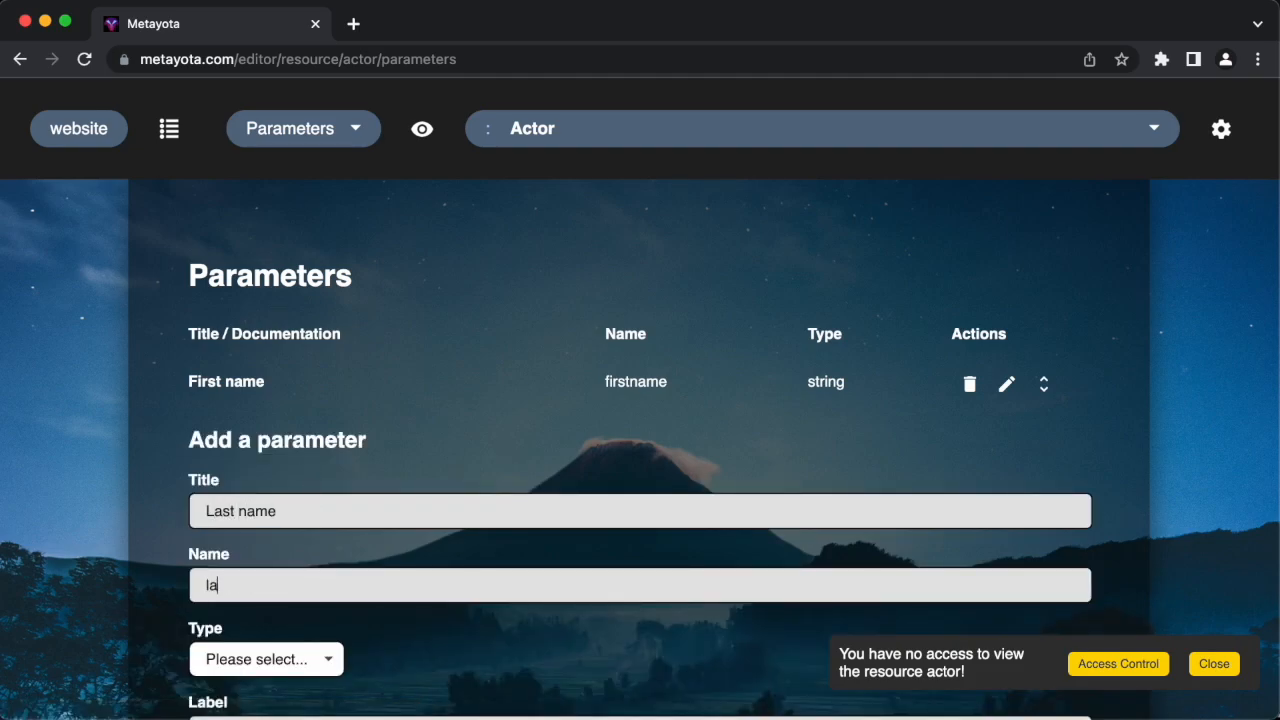
Set the Last name parameter's type to Text and save the parameter
scroll(640, 450, "down", 2)
scroll(306, 449, "down", 1)
left_click(309, 446)
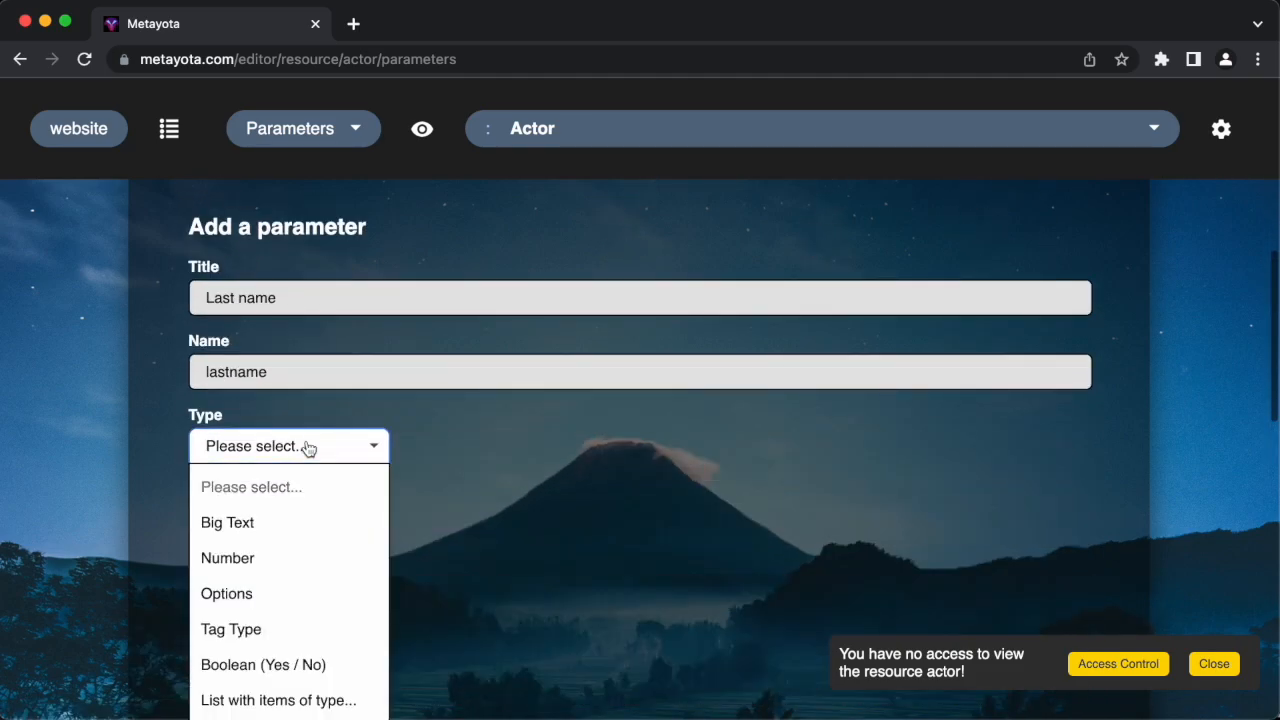
key("t")
key("e")
key("x")
key("t")
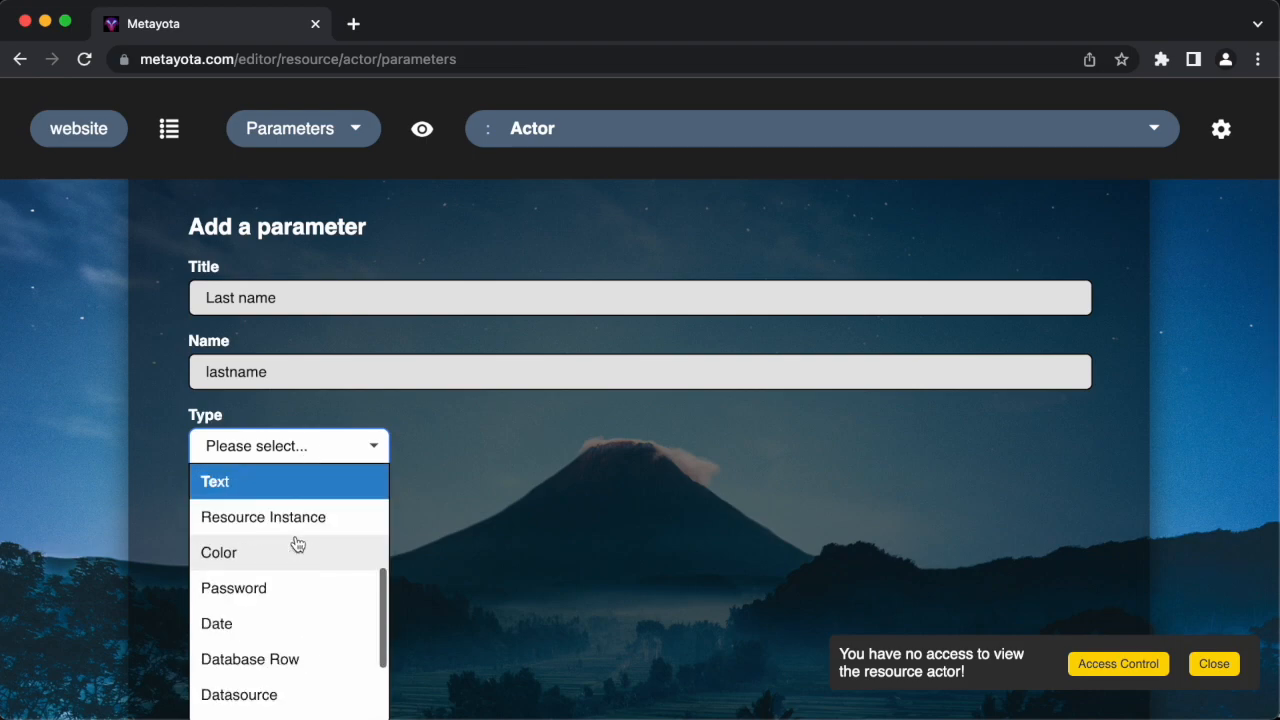
key("Return")
scroll(297, 543, "down", 10)
scroll(297, 543, "down", 1)
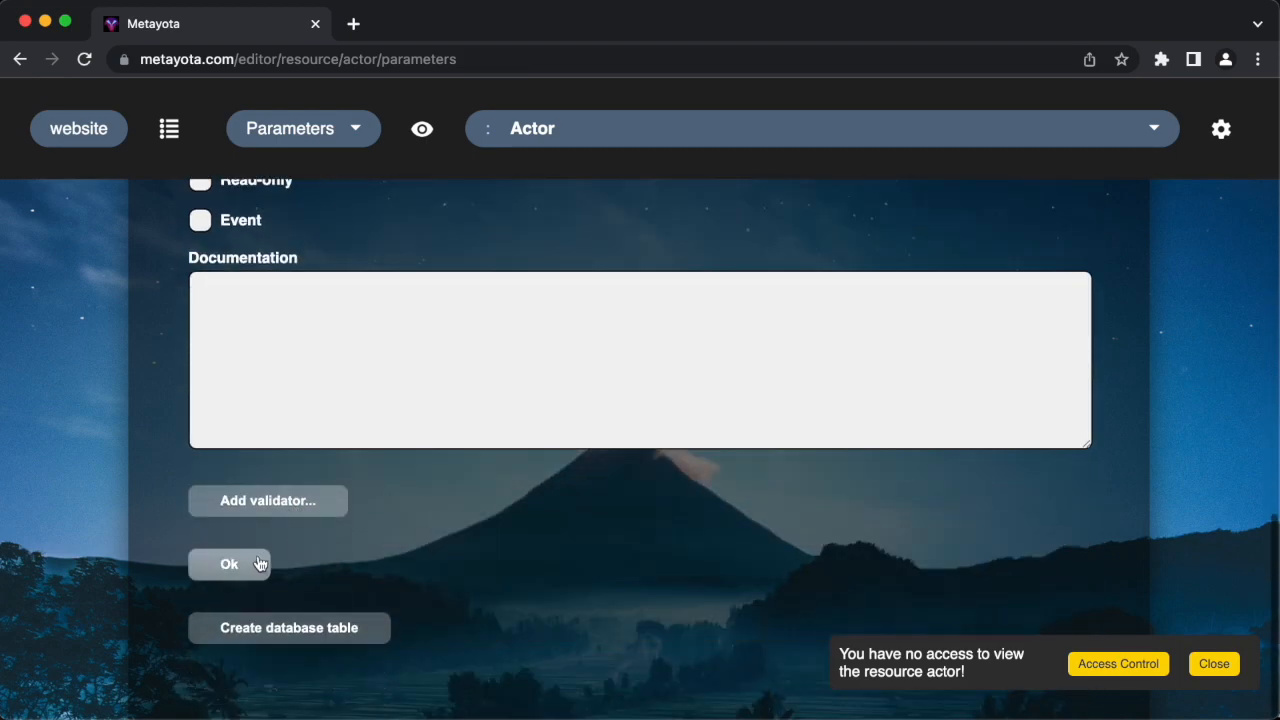
left_click(229, 565)
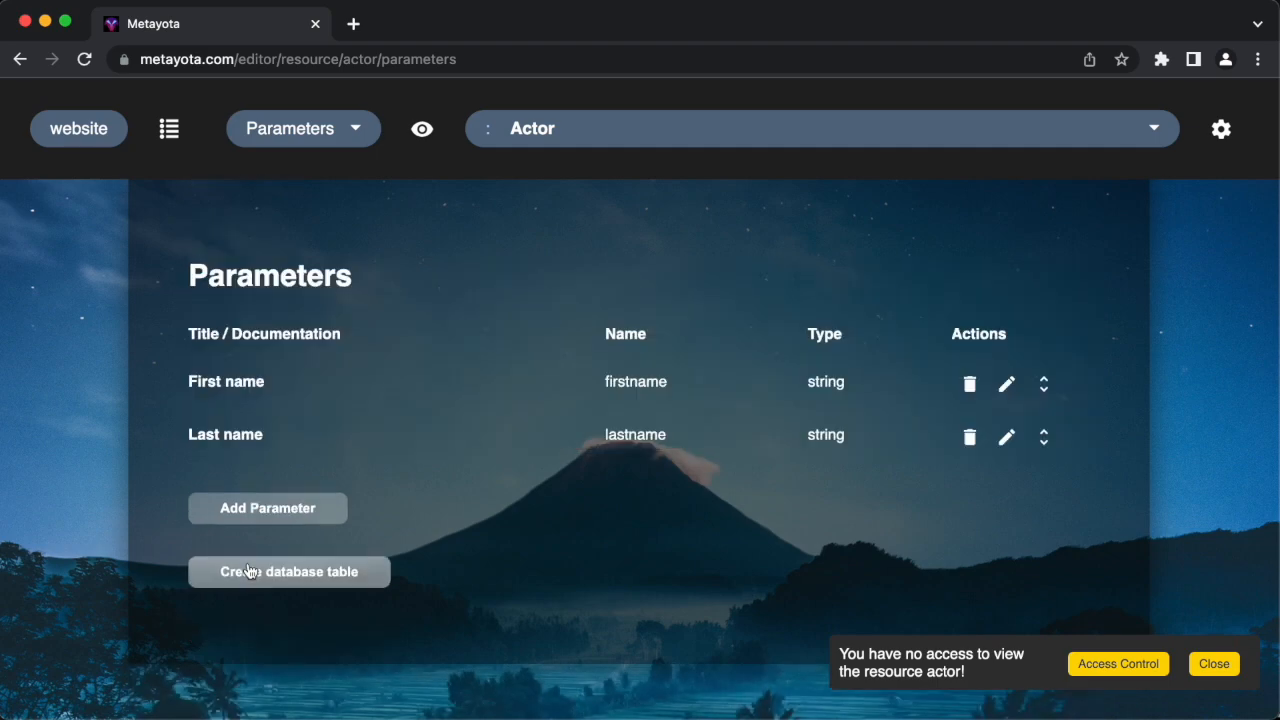
Add an Actor parameter titled Birthday with the name birthday and the type Date
left_click(281, 514)
type("Birthday")
key("Tab")
type("birthday")
scroll(284, 548, "down", 5)
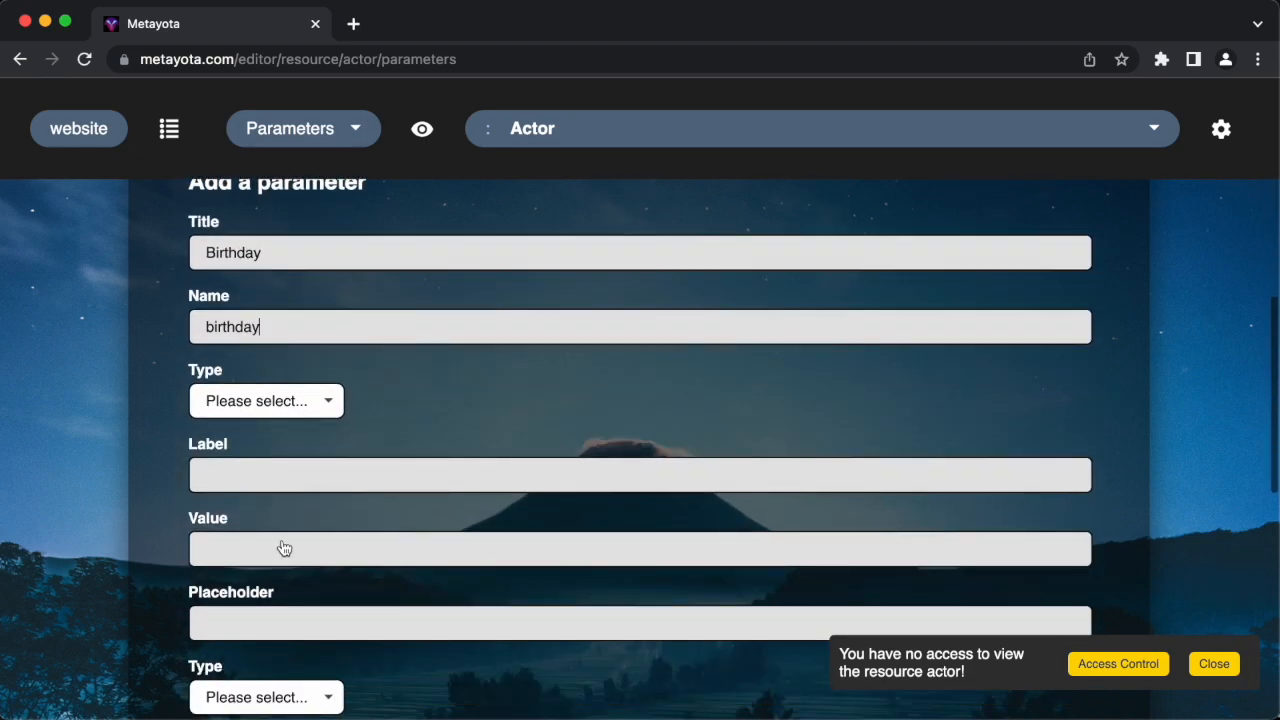
left_click(251, 400)
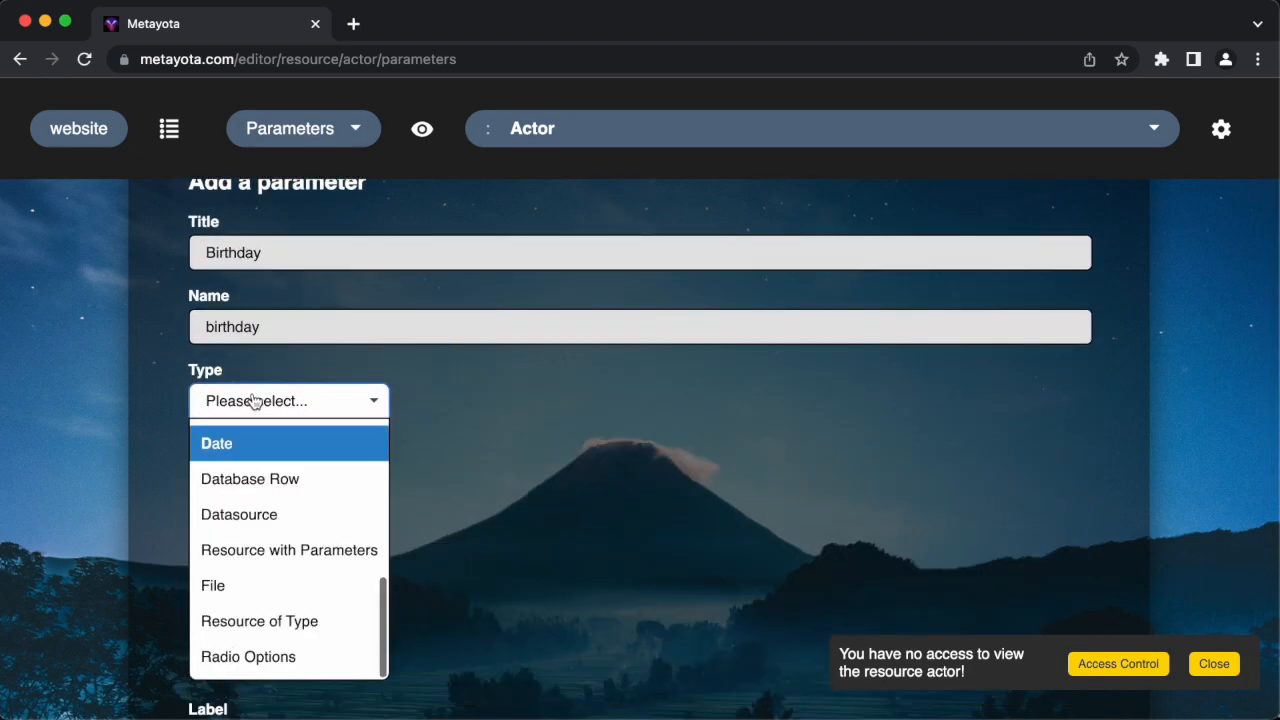
key("Return")
scroll(251, 400, "down", 5)
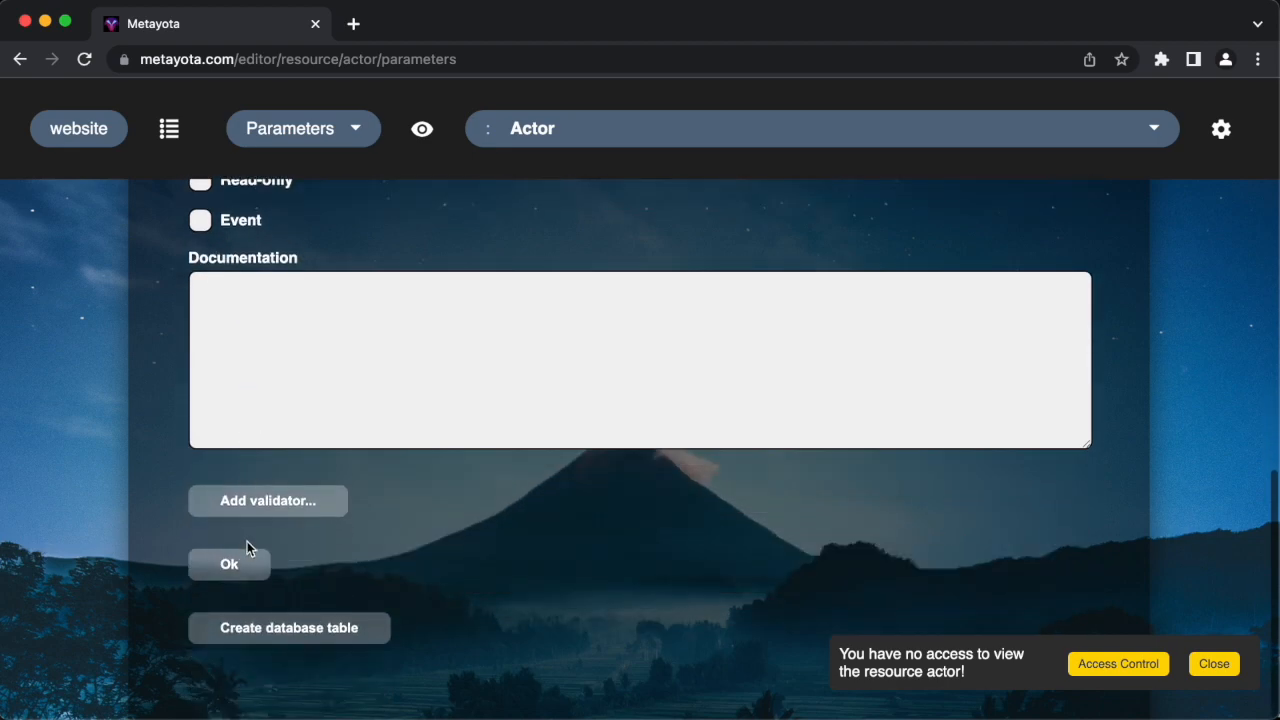
left_click(240, 569)
Add an Actor parameter titled Picture with the name picture and the type File
left_click(267, 626)
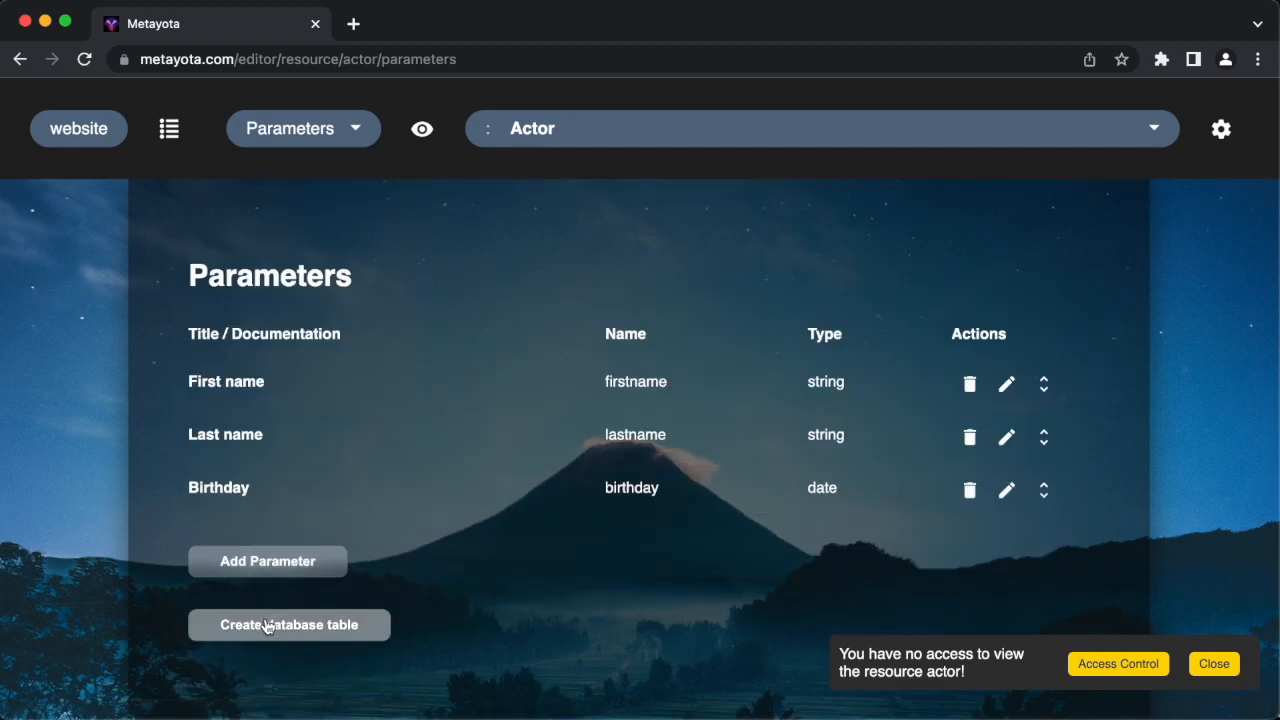
left_click(268, 562)
left_click(267, 618)
type("Picture")
key("Tab")
type("picture")
scroll(264, 497, "down", 4)
left_click(283, 375)
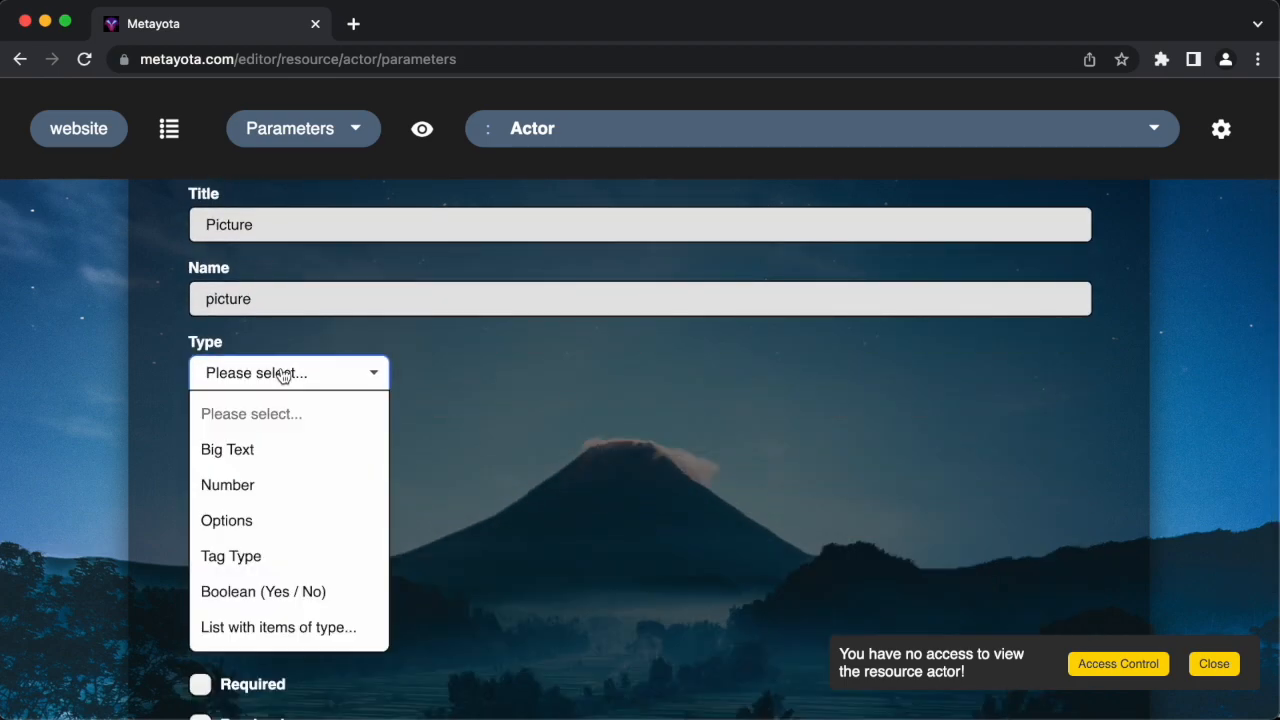
scroll(283, 495, "down", 5)
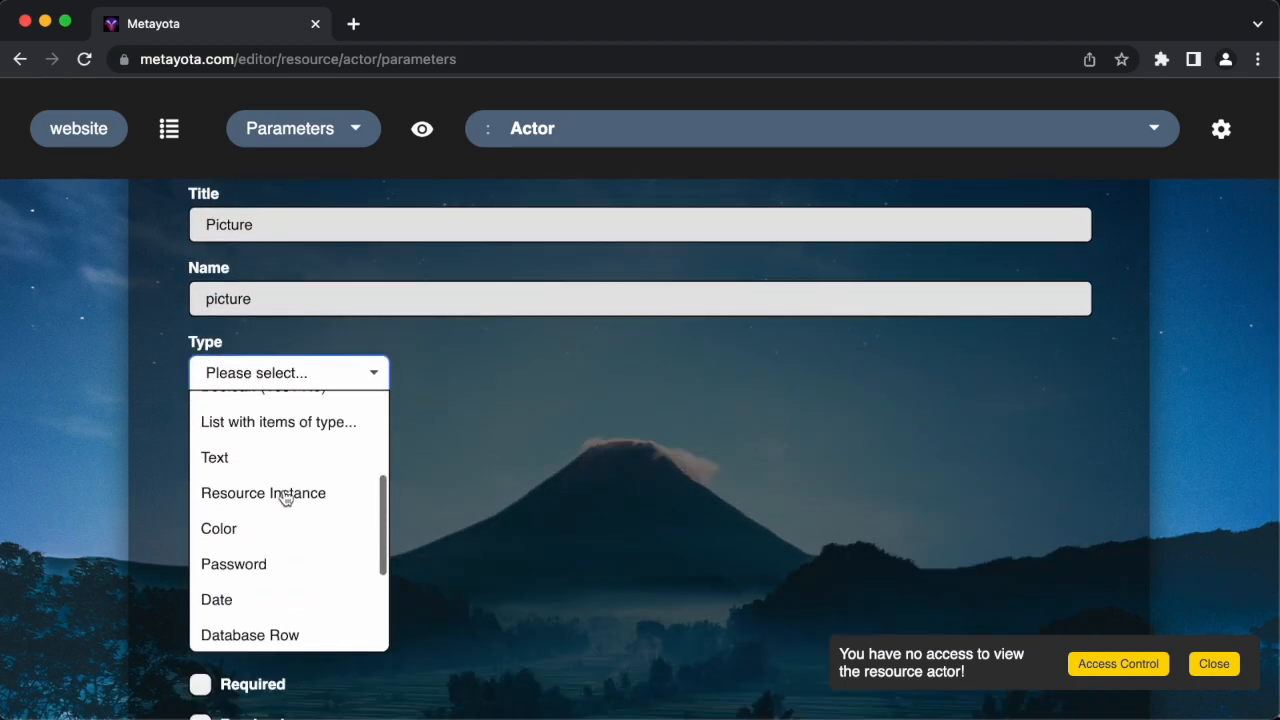
key("Return")
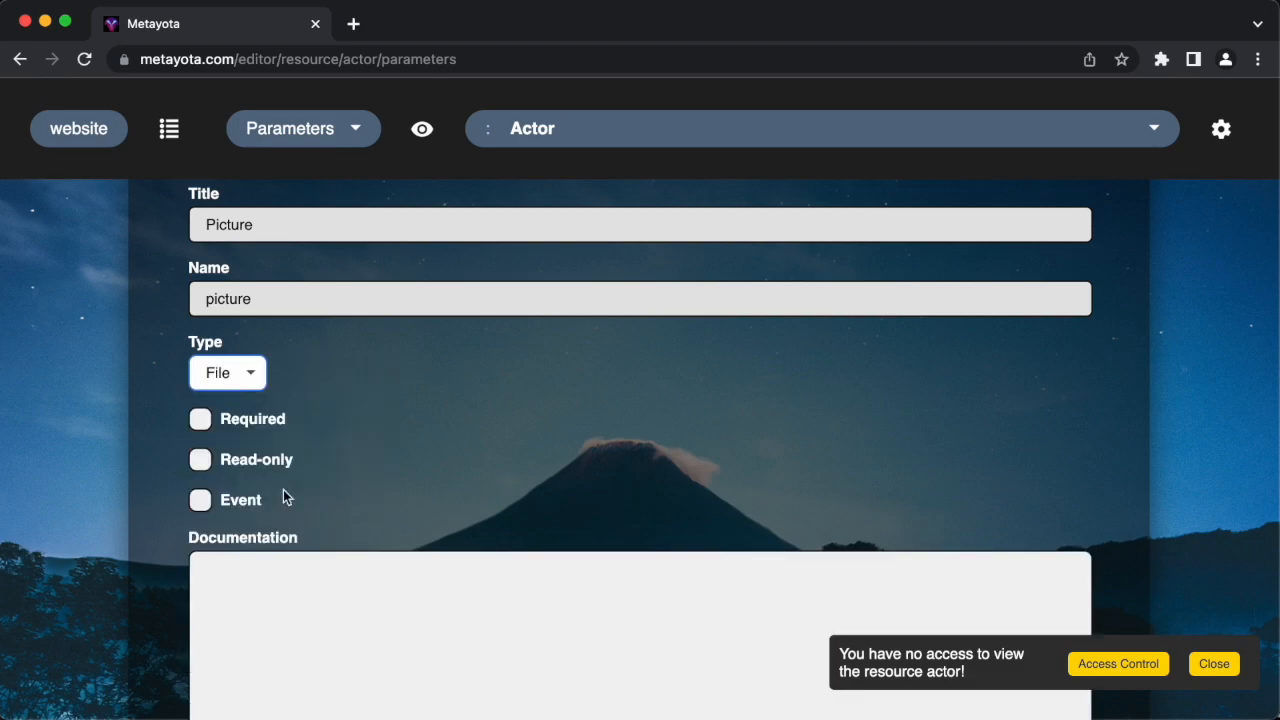
scroll(283, 489, "down", 5)
left_click(254, 566)
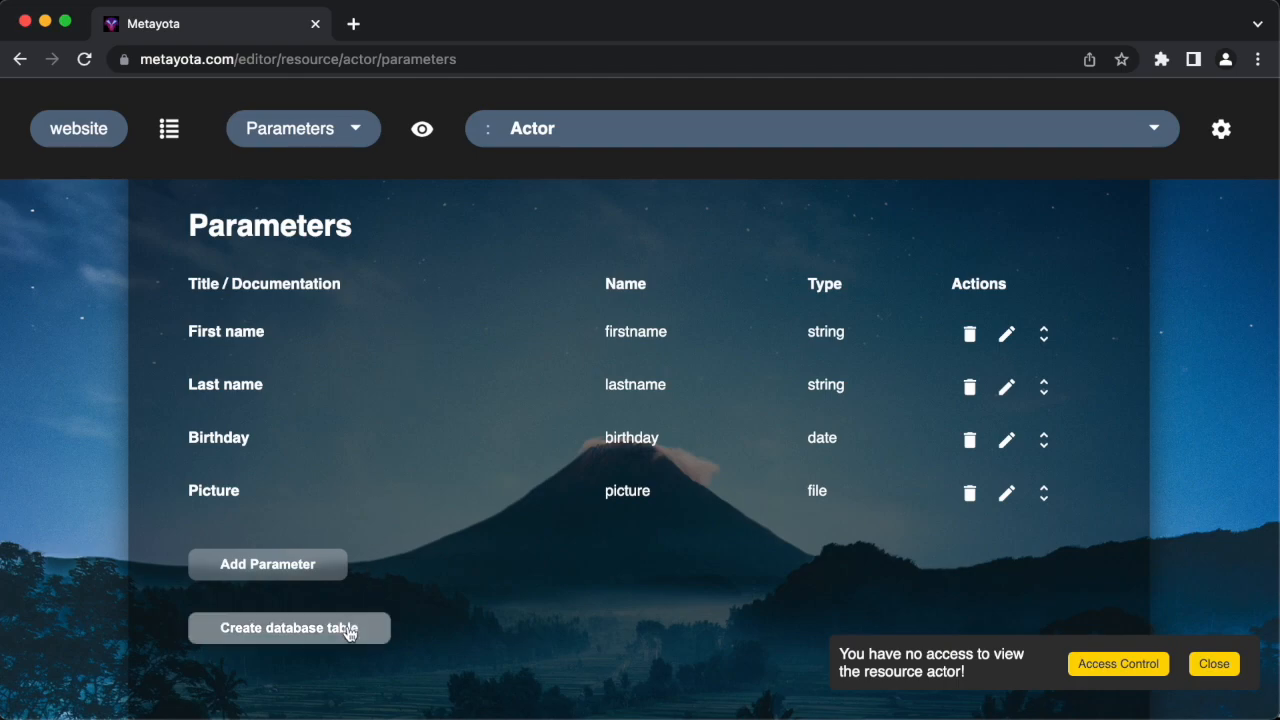
Dismiss the access notice and create the database table from the Actor parameters
left_click(1212, 666)
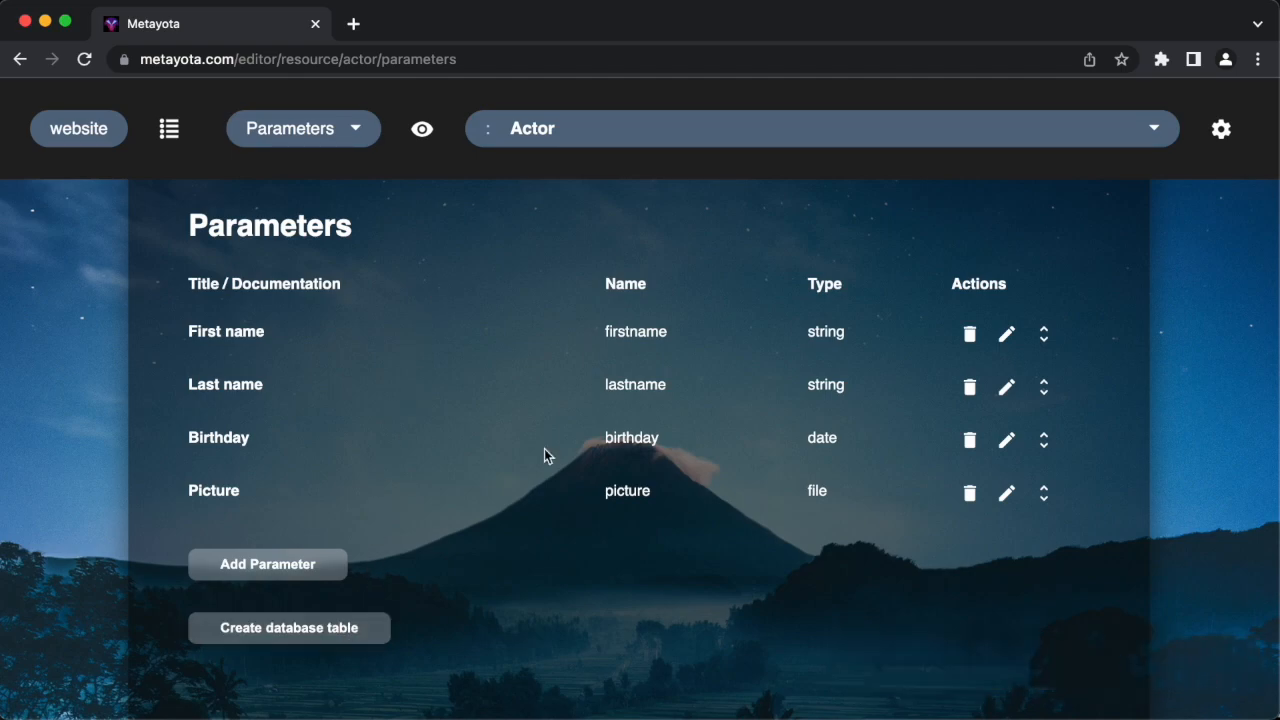
left_click(292, 633)
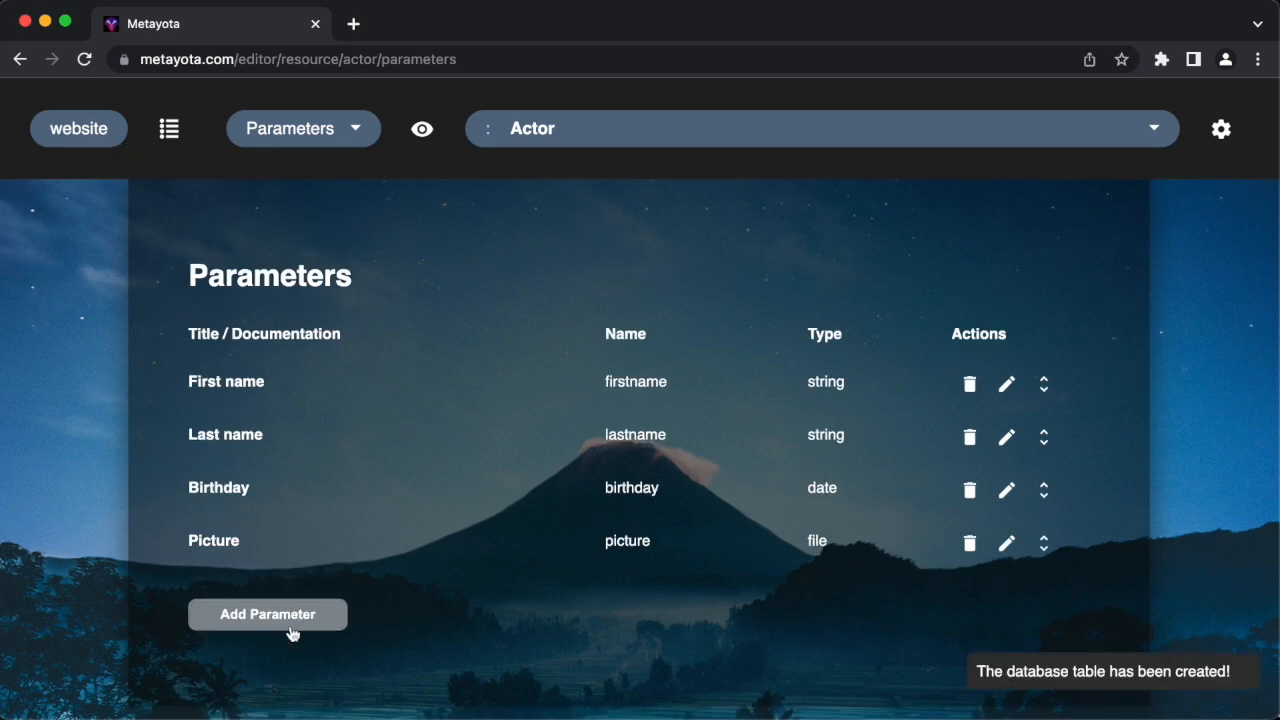
Open the website server's details and bring up its phpMyAdmin database administrator in a separate browser tab
left_click(100, 138)
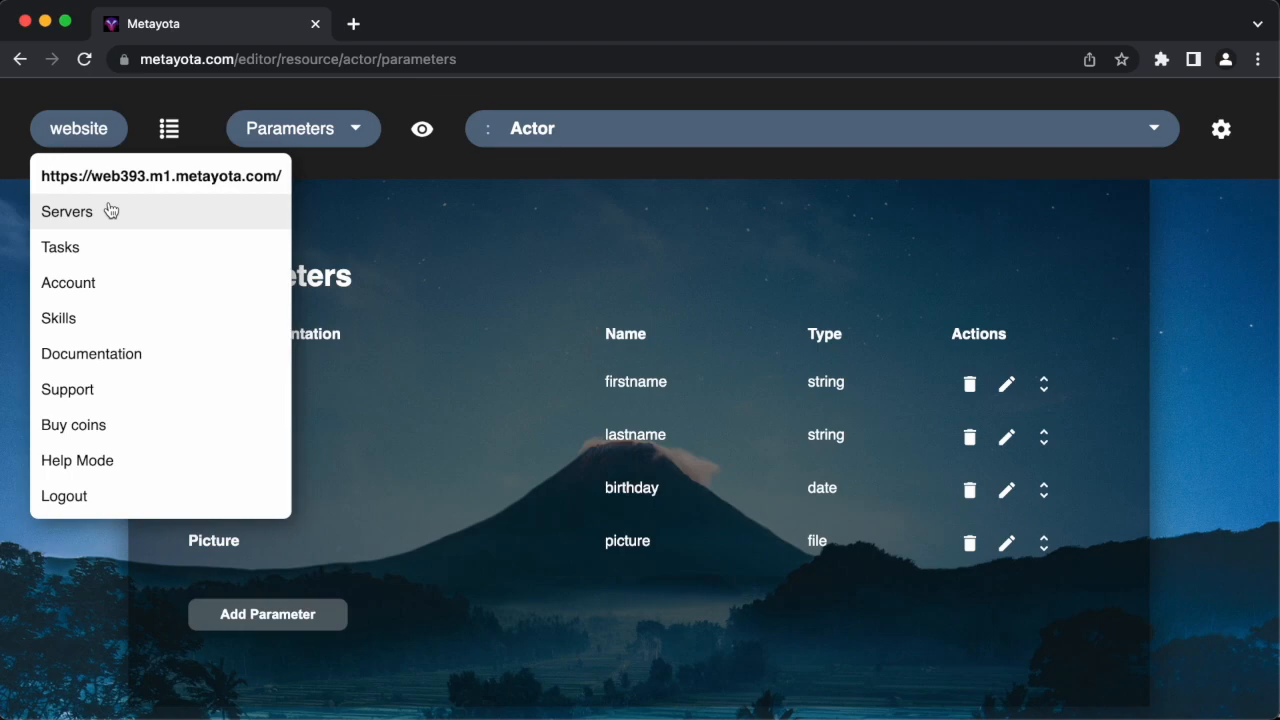
left_click(110, 211)
scroll(320, 500, "down", 2)
scroll(333, 518, "down", 2)
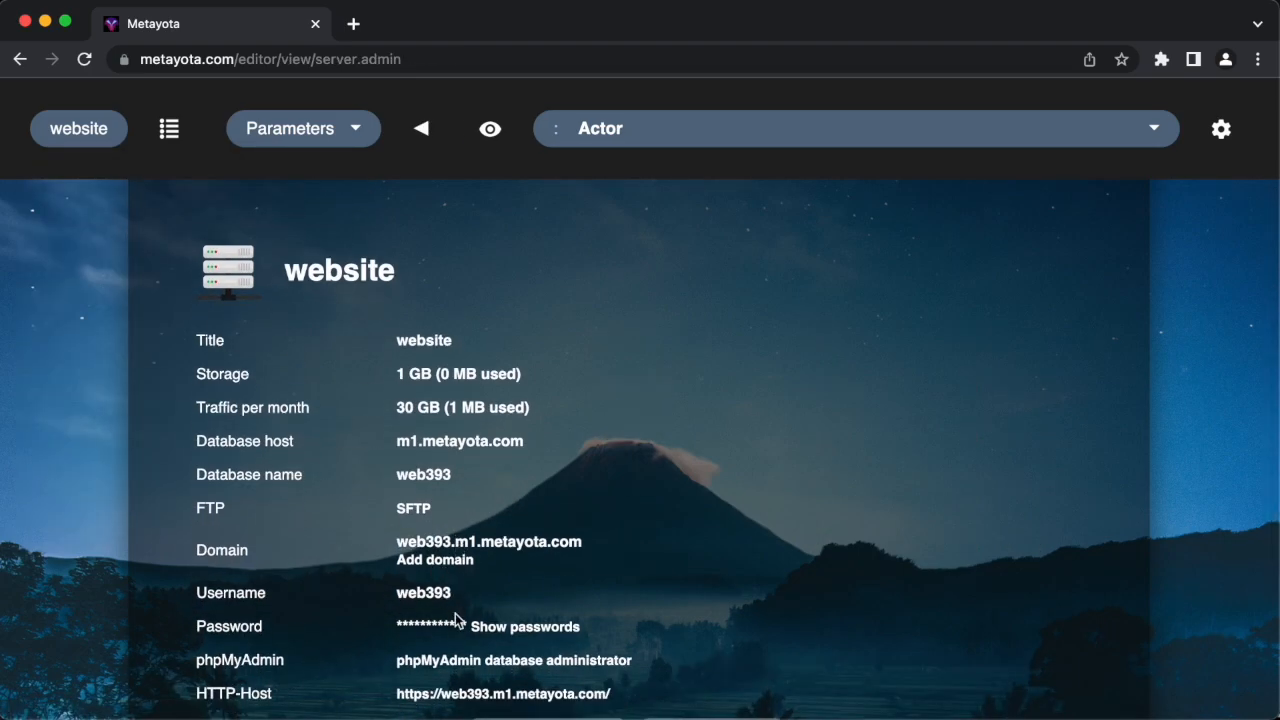
left_click(465, 661, "super")
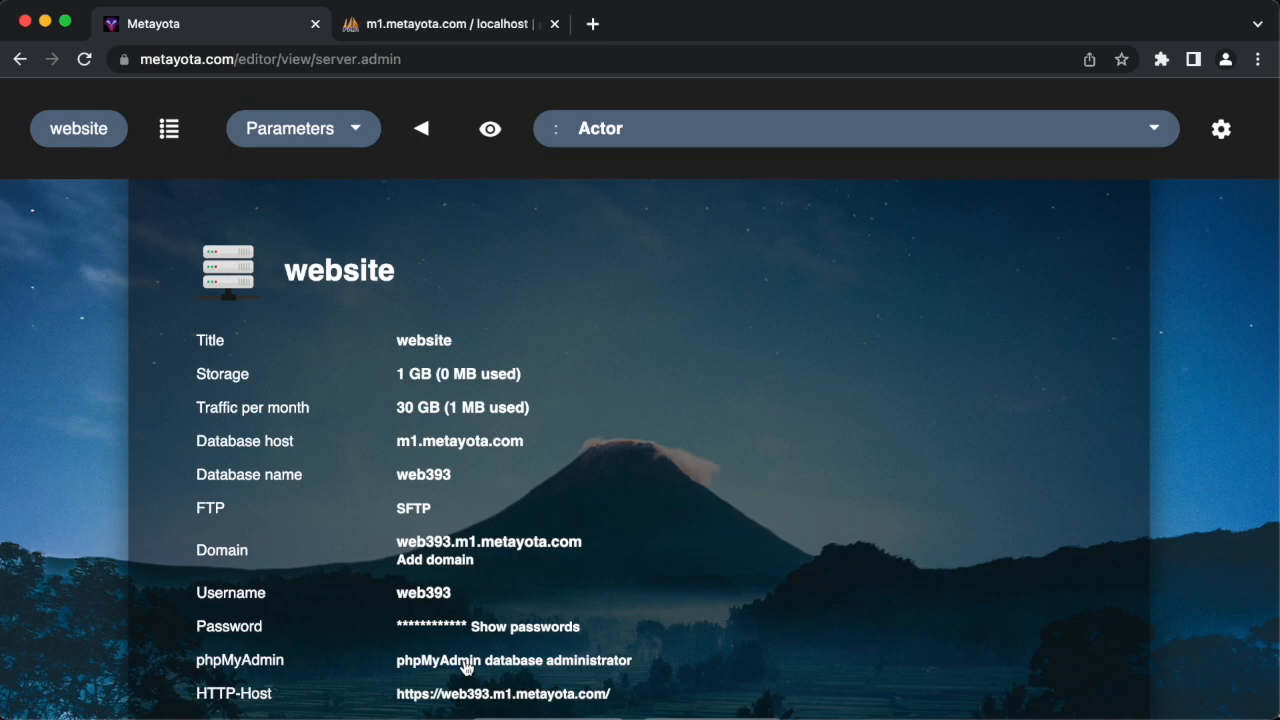
left_click(427, 28)
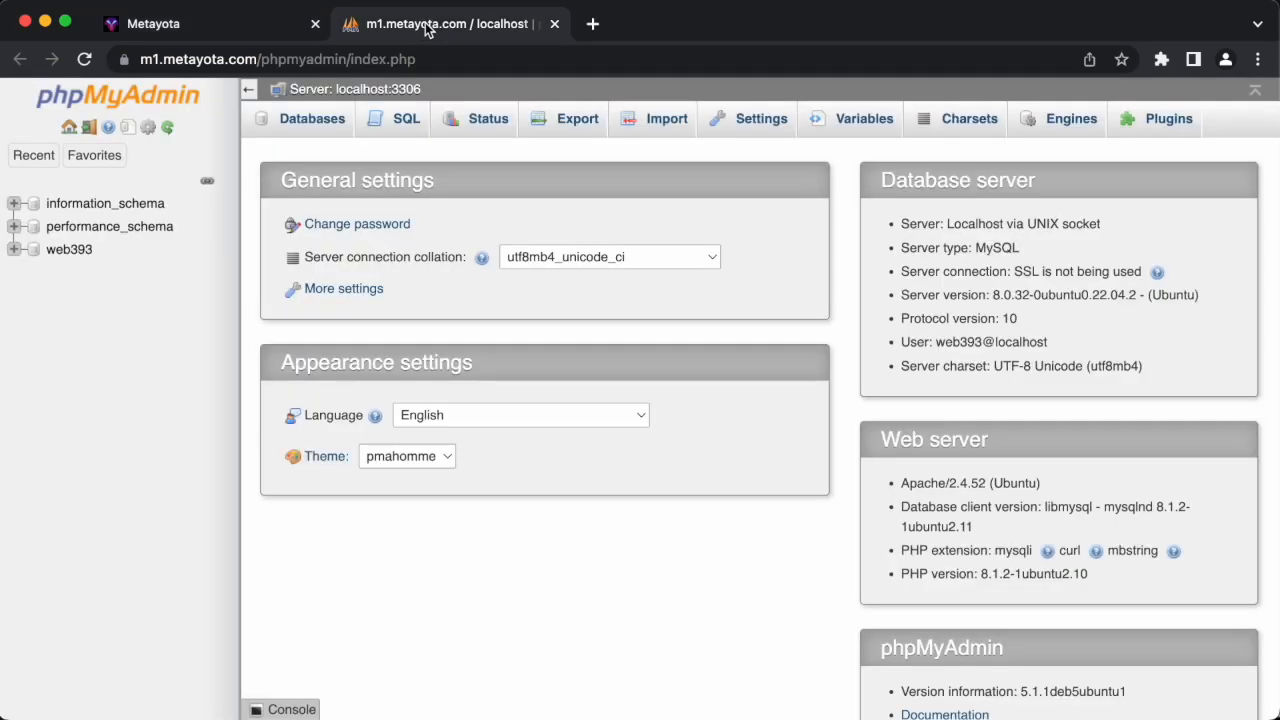
Inspect the contents and column structure of the actor table in the web393 database, and return to Metayota
left_click(85, 253)
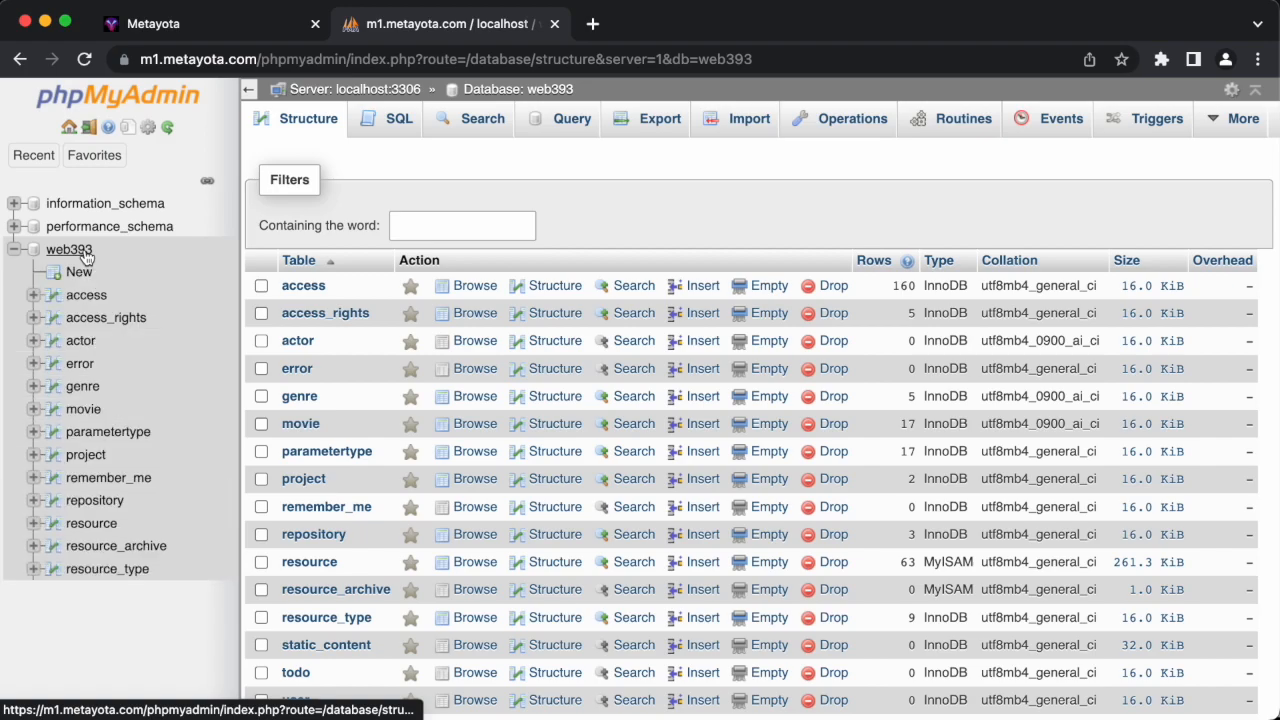
left_click(84, 344)
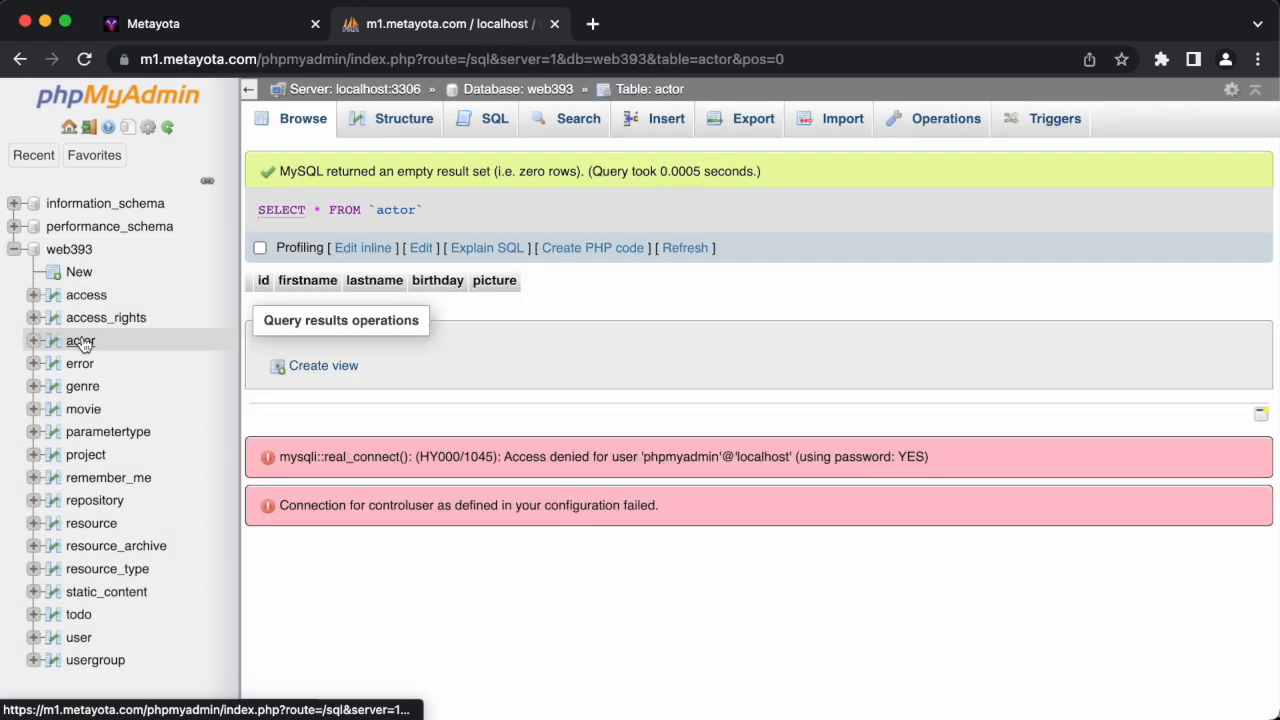
left_click(414, 126)
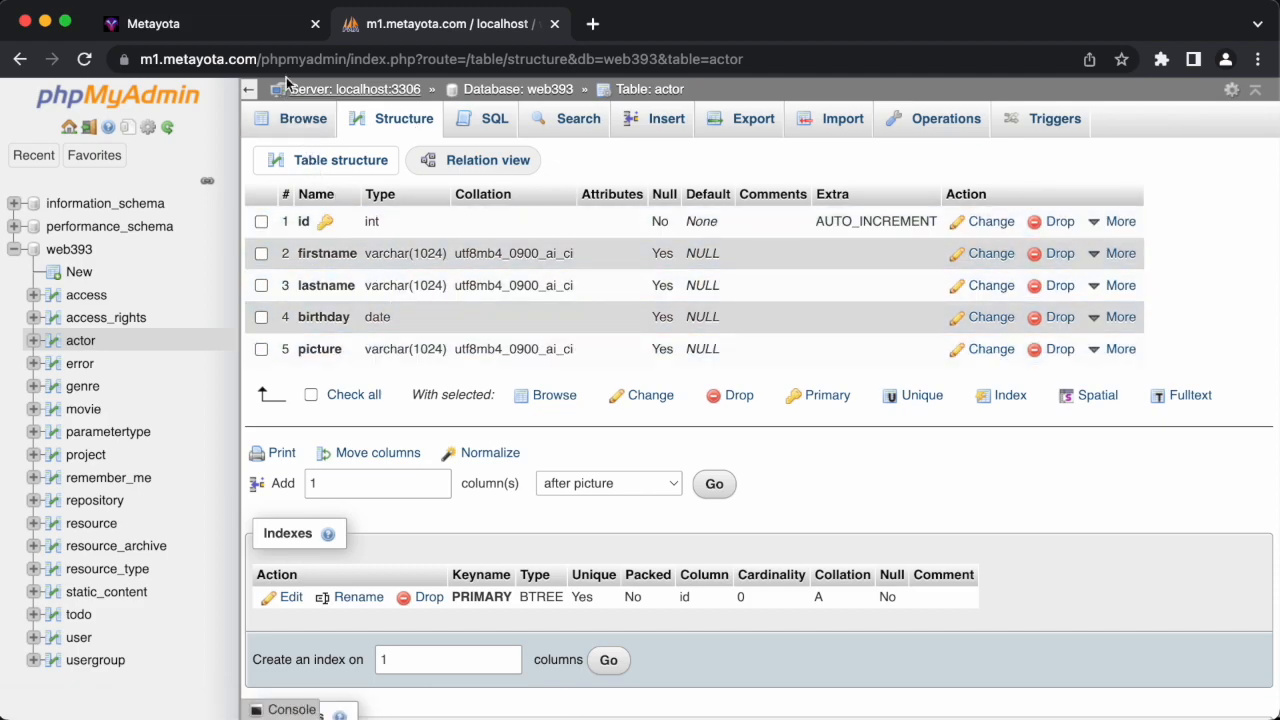
left_click(266, 33)
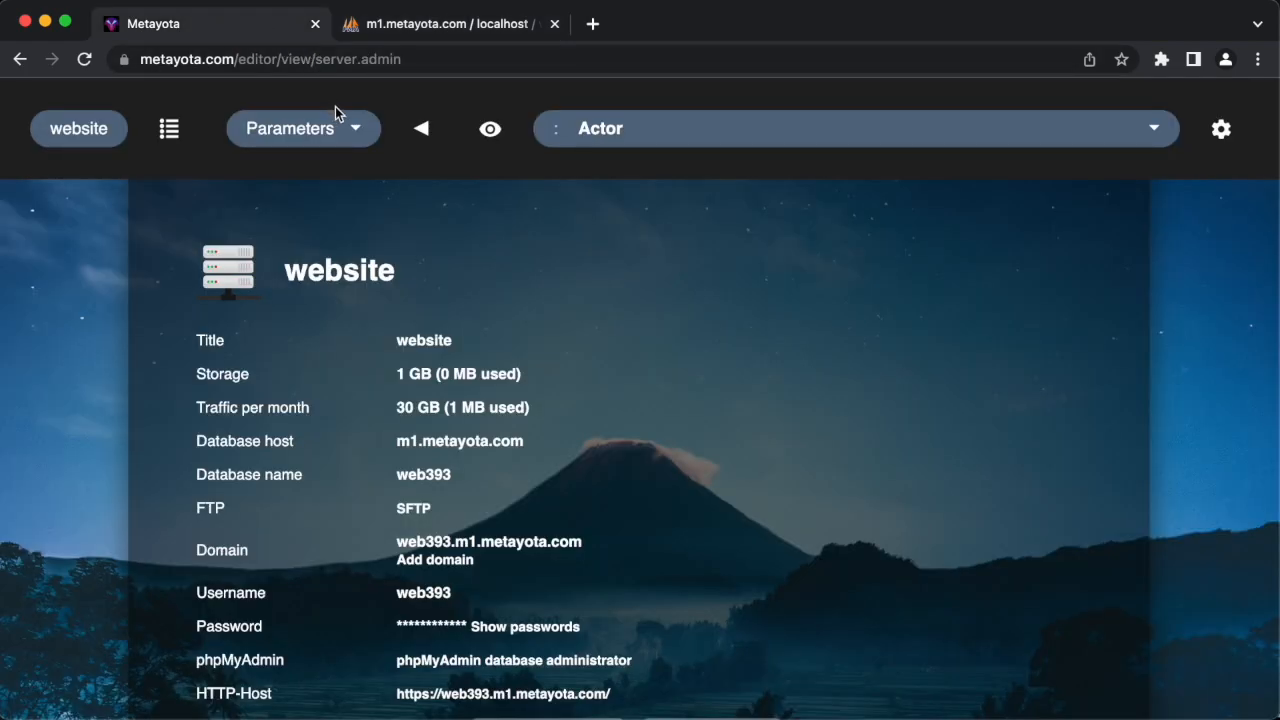
In the Actor resource's view, add an entry for Angelina Jolie with a birthday, and look over its edit form
left_click(487, 133)
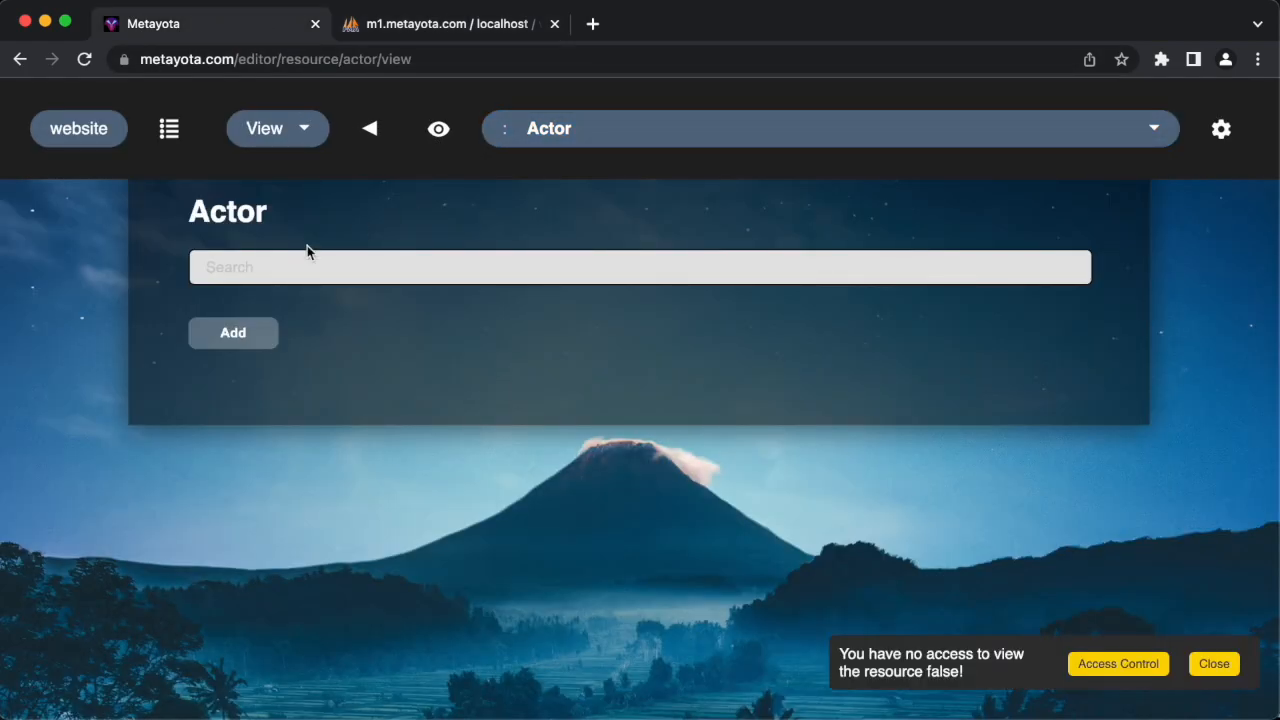
left_click(240, 336)
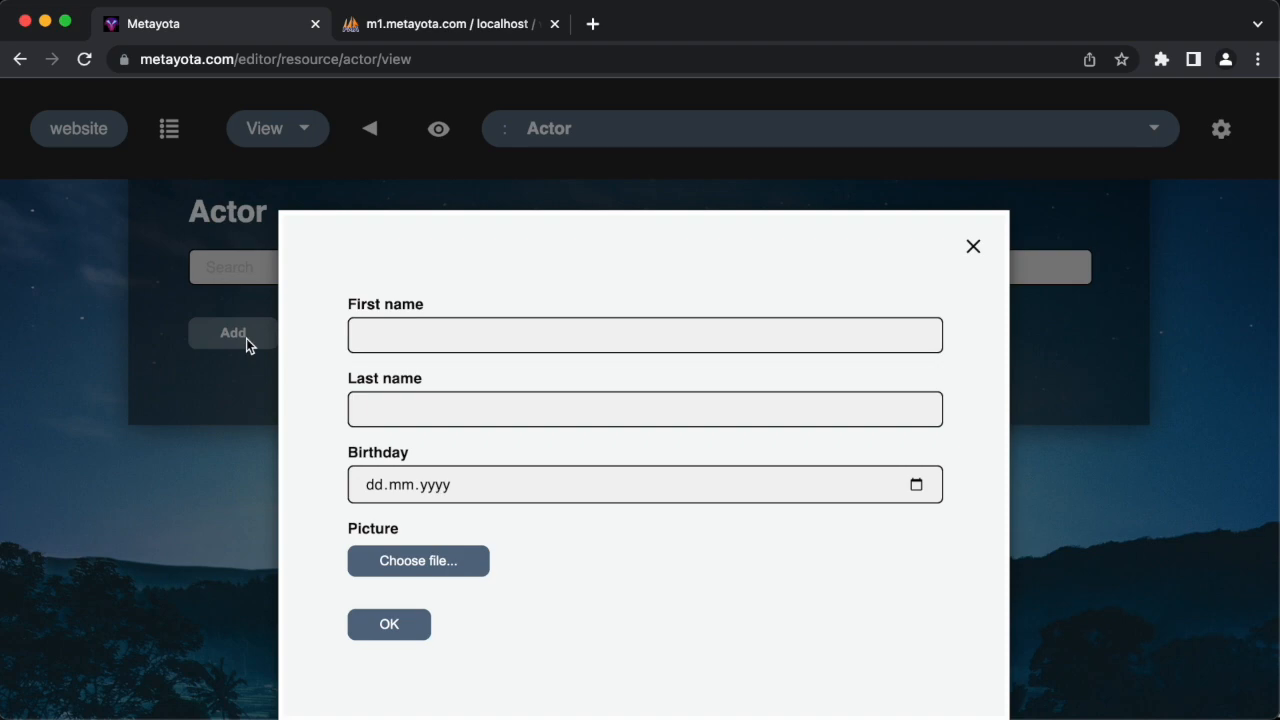
left_click(393, 350)
type("Angelina")
key("Tab")
type("Jolie")
key("Tab")
type("01.")
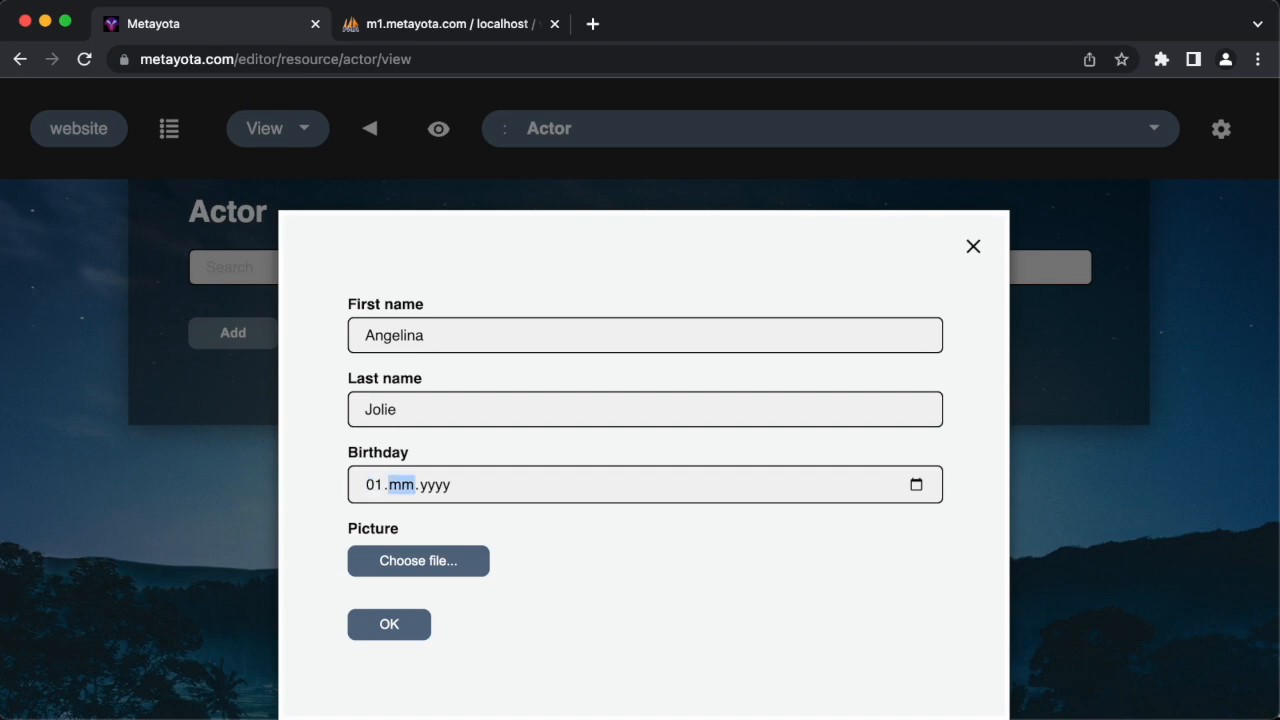
type("10.1969")
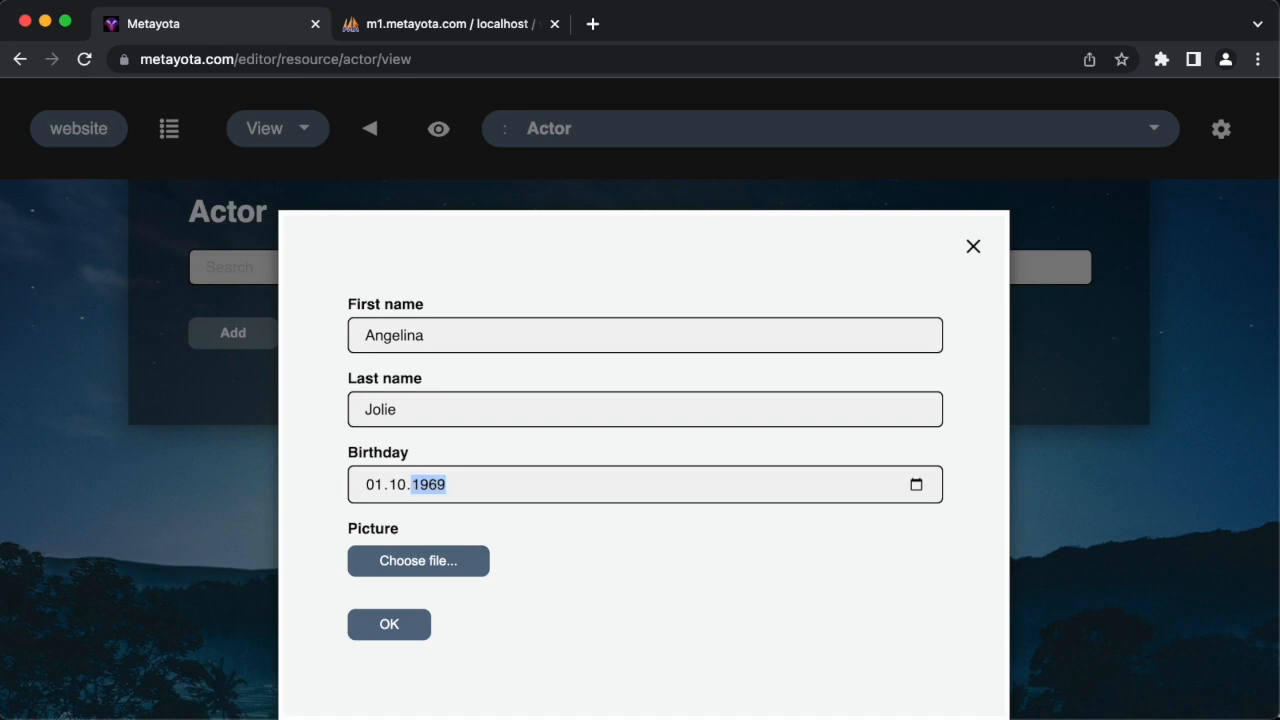
left_click(399, 624)
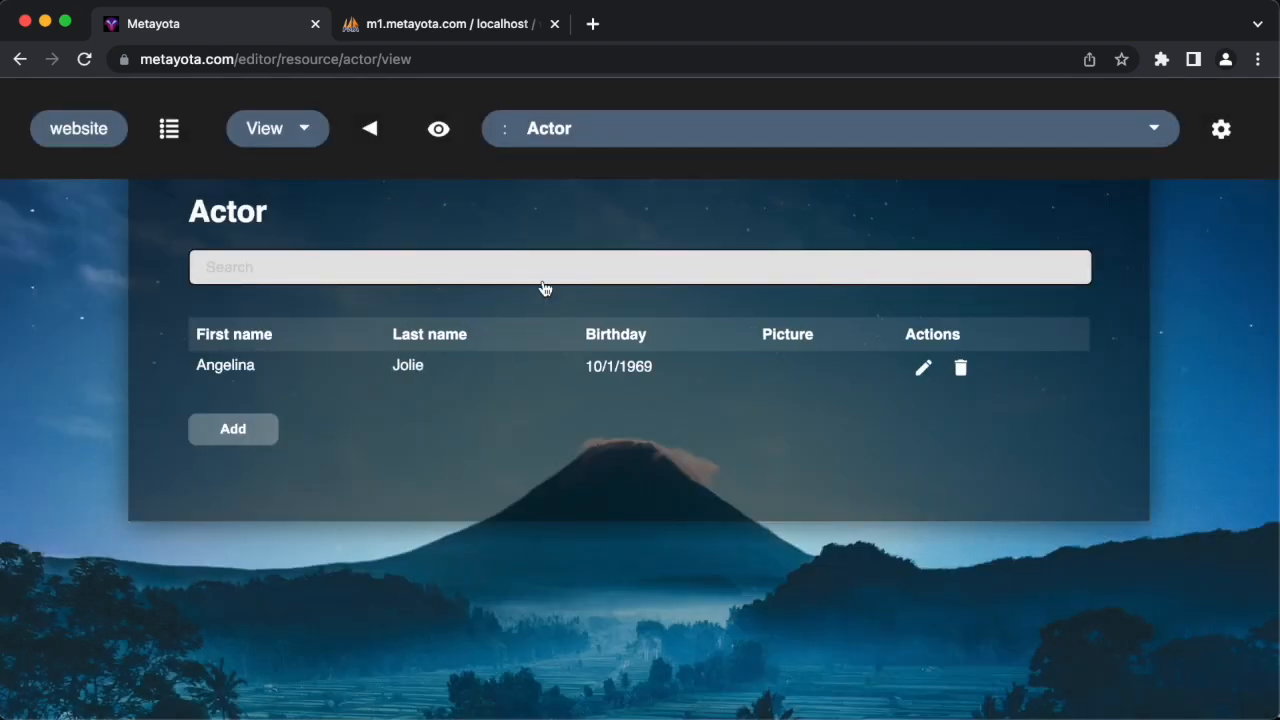
left_click(918, 374)
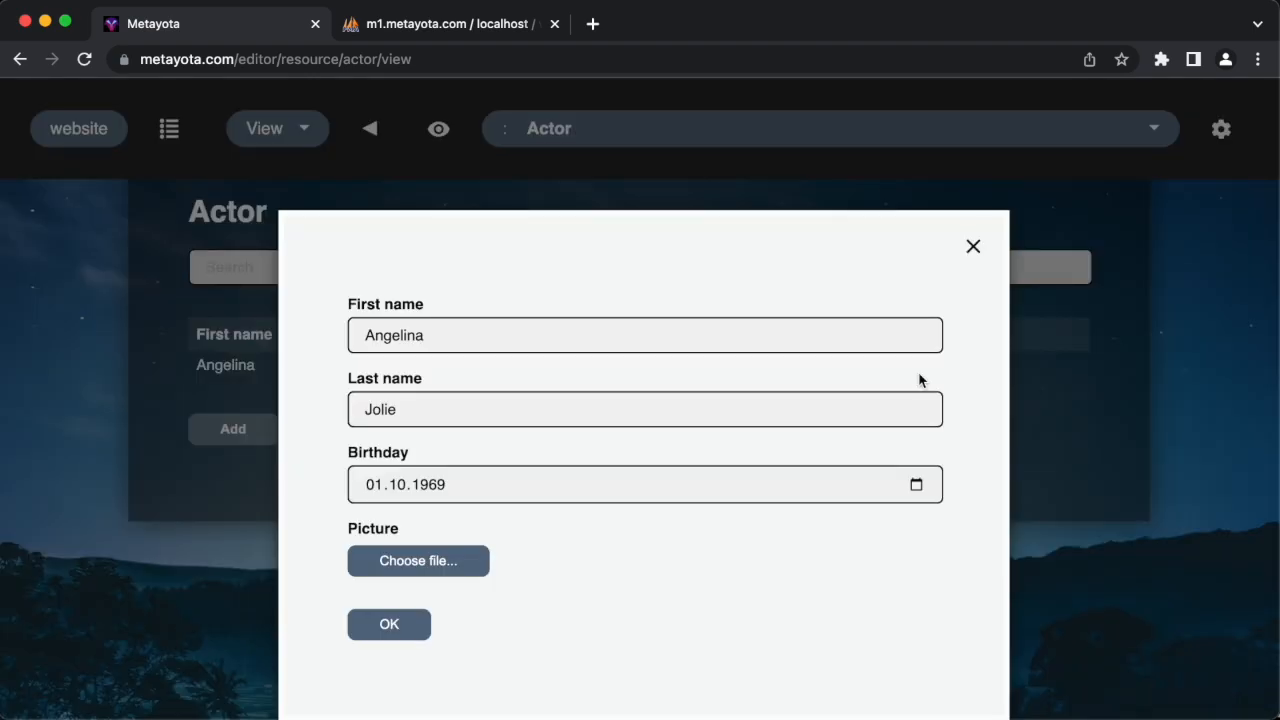
left_click(973, 247)
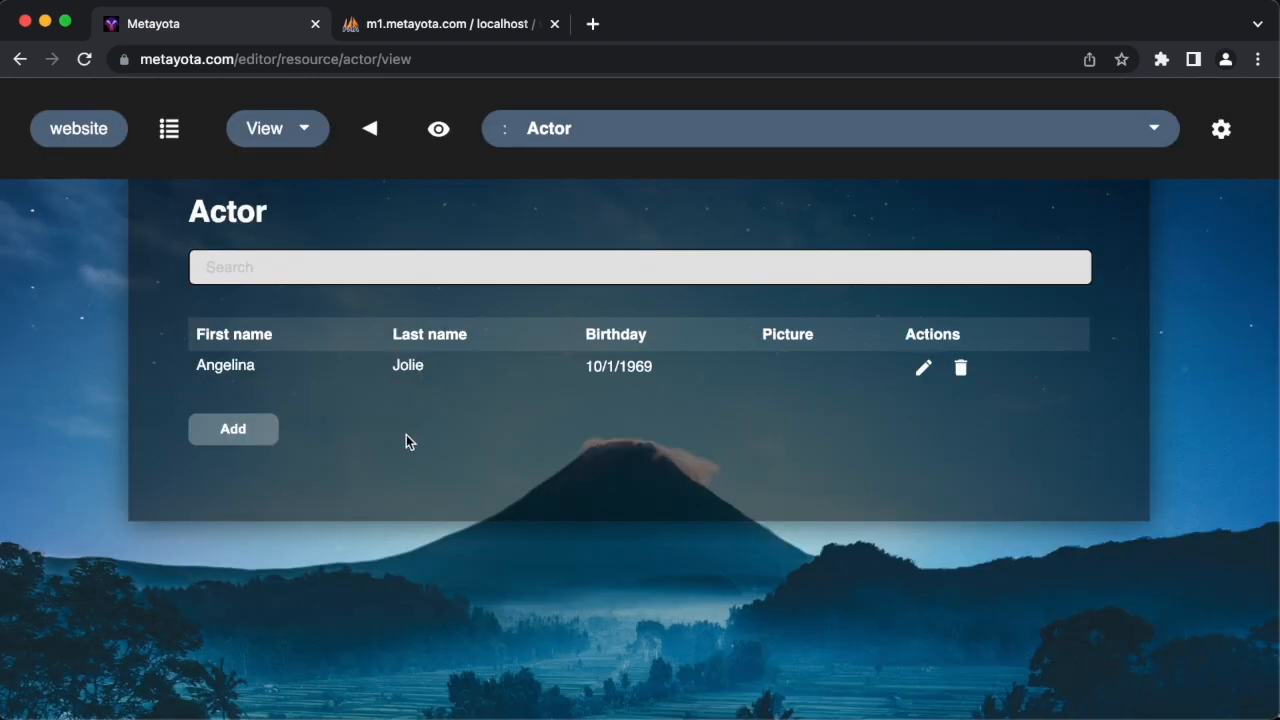
Add a second actor entry with first name Brad, last name Pitt and a birthday
left_click(266, 430)
left_click(431, 334)
type("Brad")
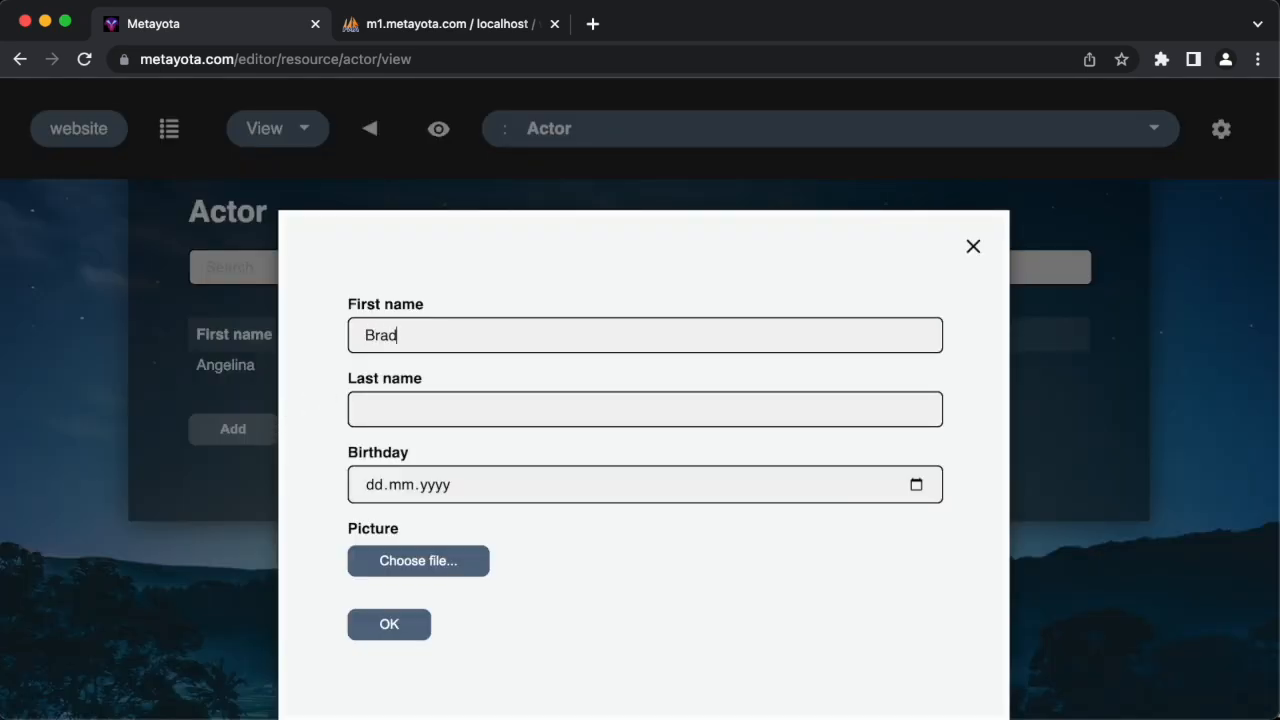
type("Pitt")
key("Tab")
type("10.10.")
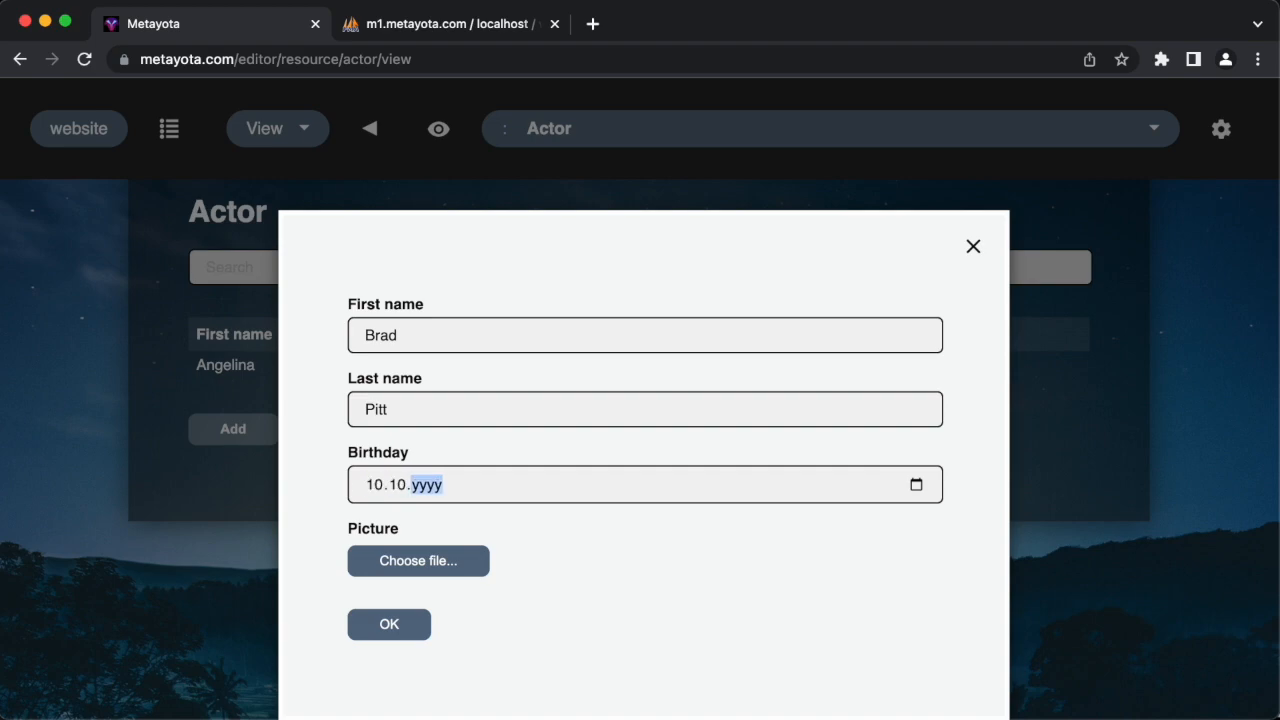
type("1981")
left_click(421, 628)
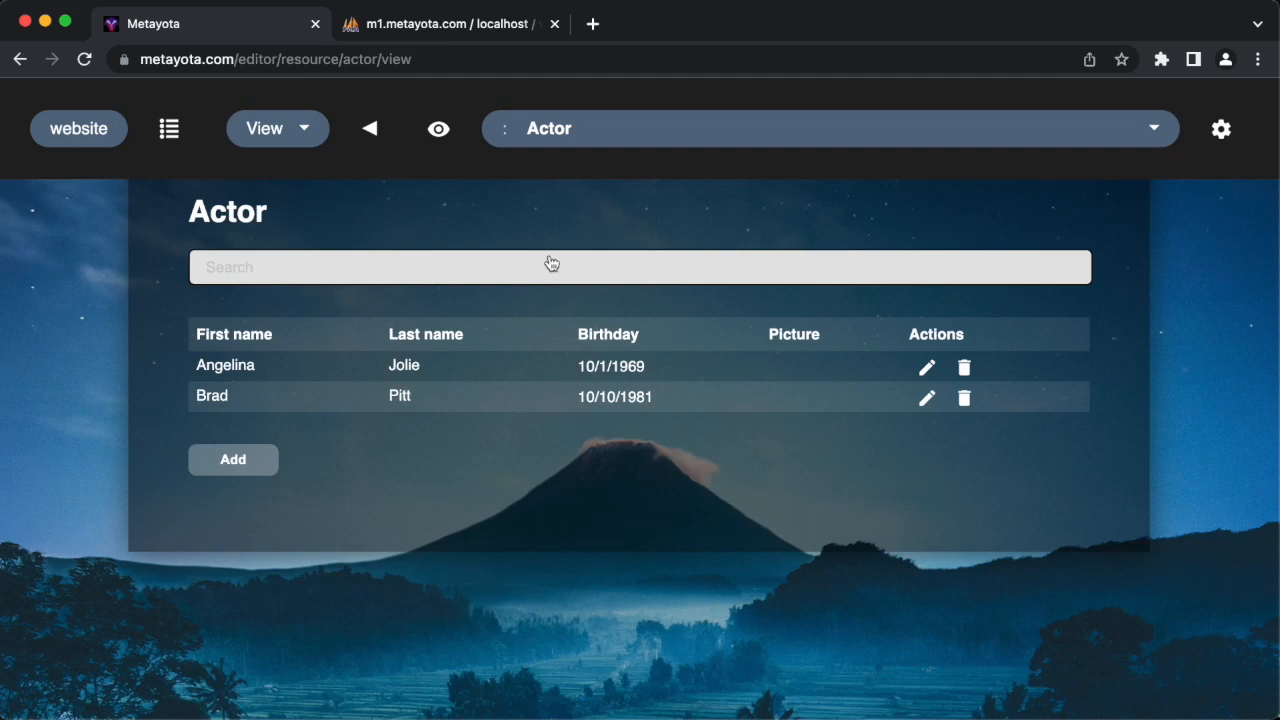
Open the Movie resource and browse through both pages of its movie entries
left_click(563, 147)
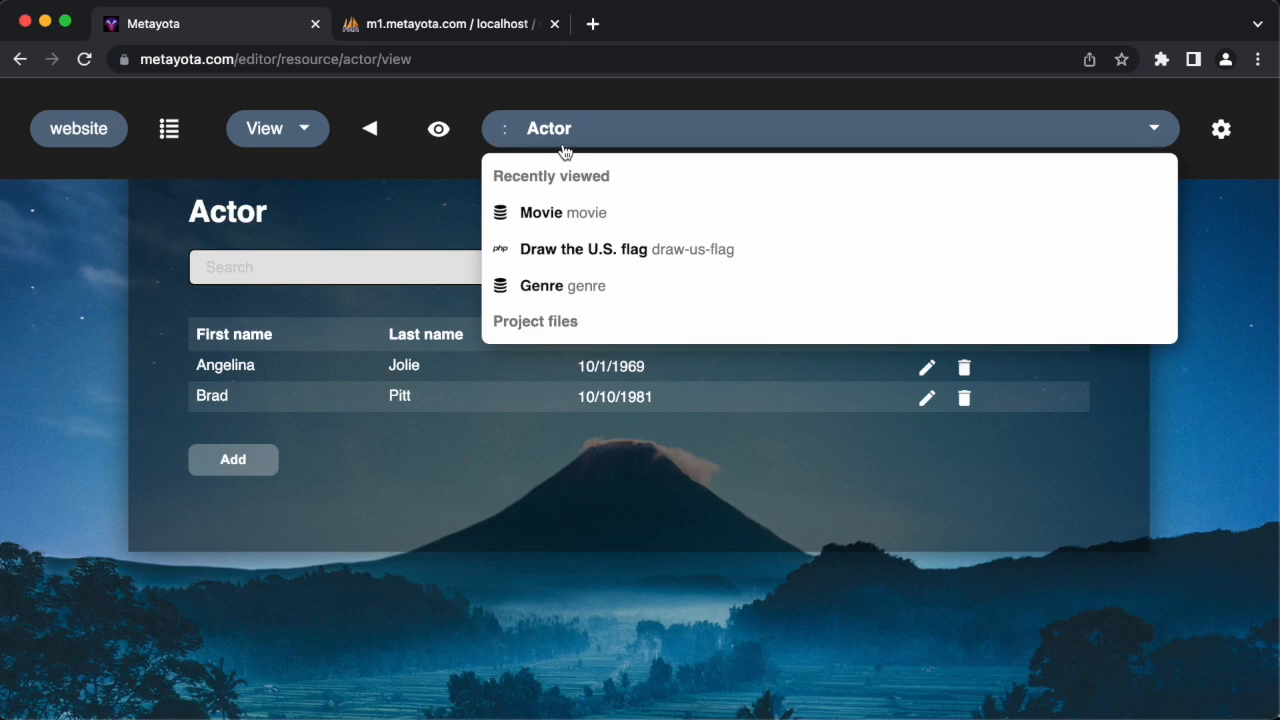
left_click(588, 213)
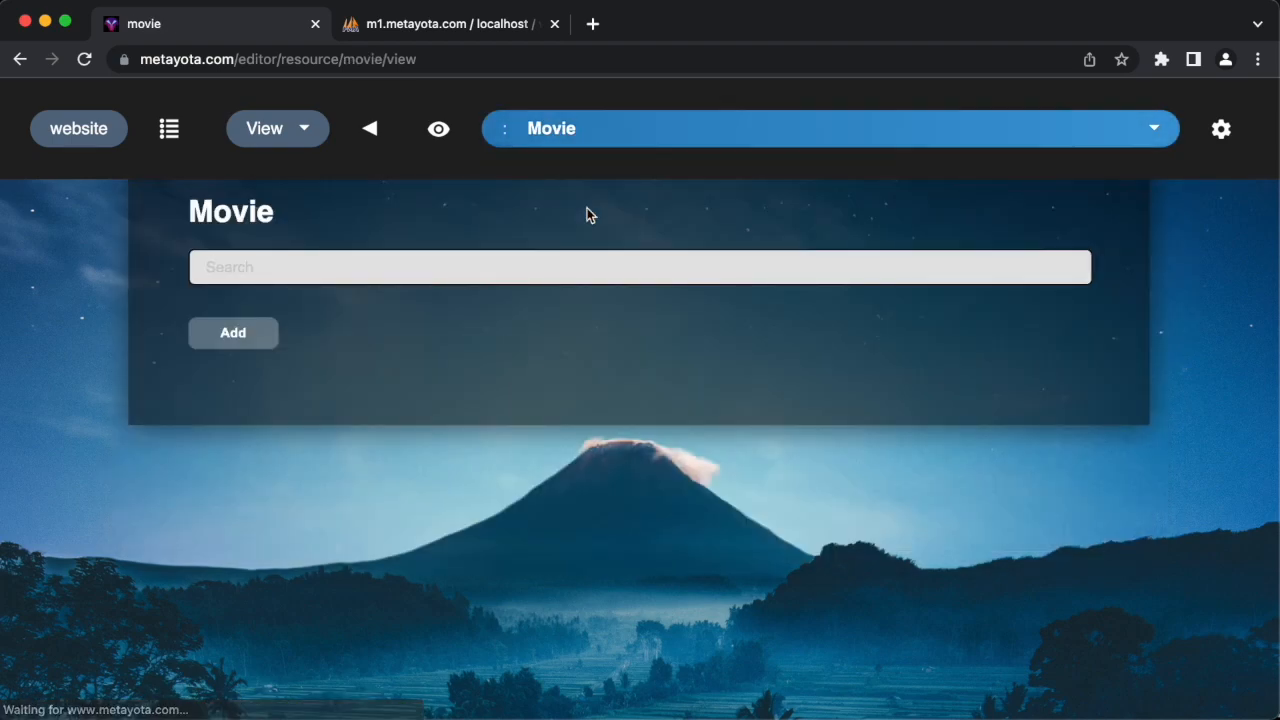
scroll(596, 430, "down", 6)
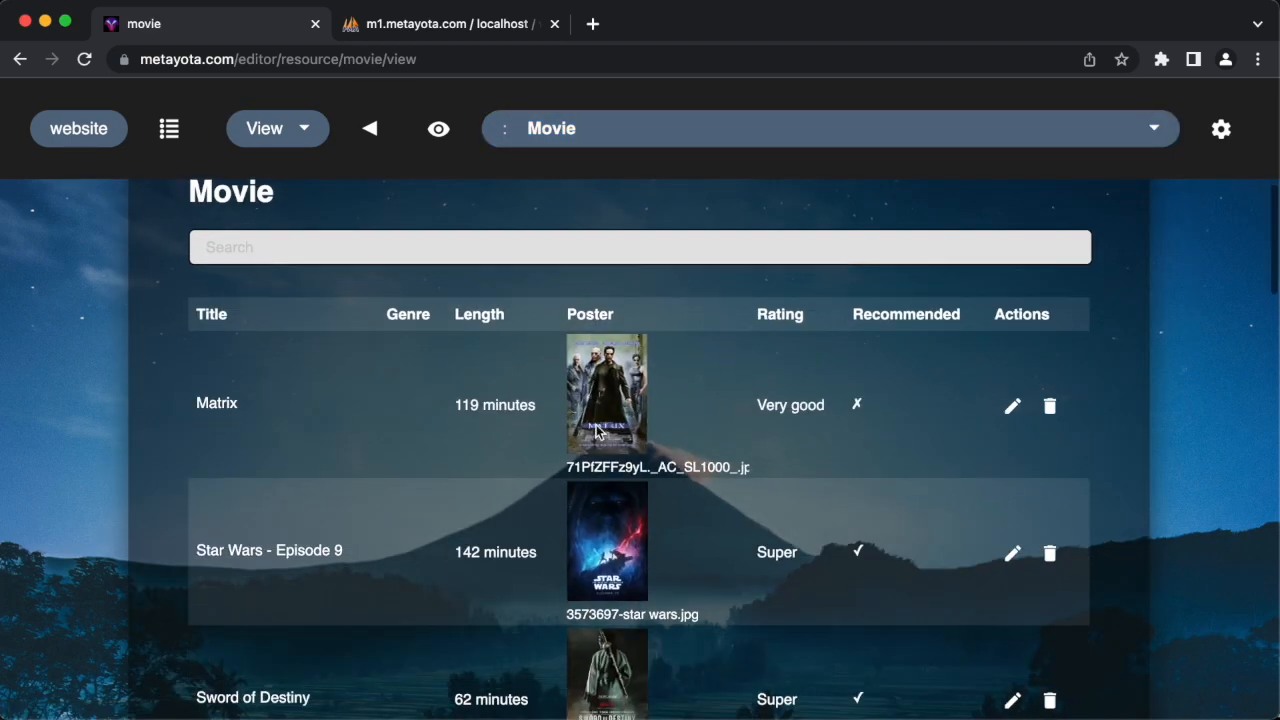
scroll(596, 430, "down", 12)
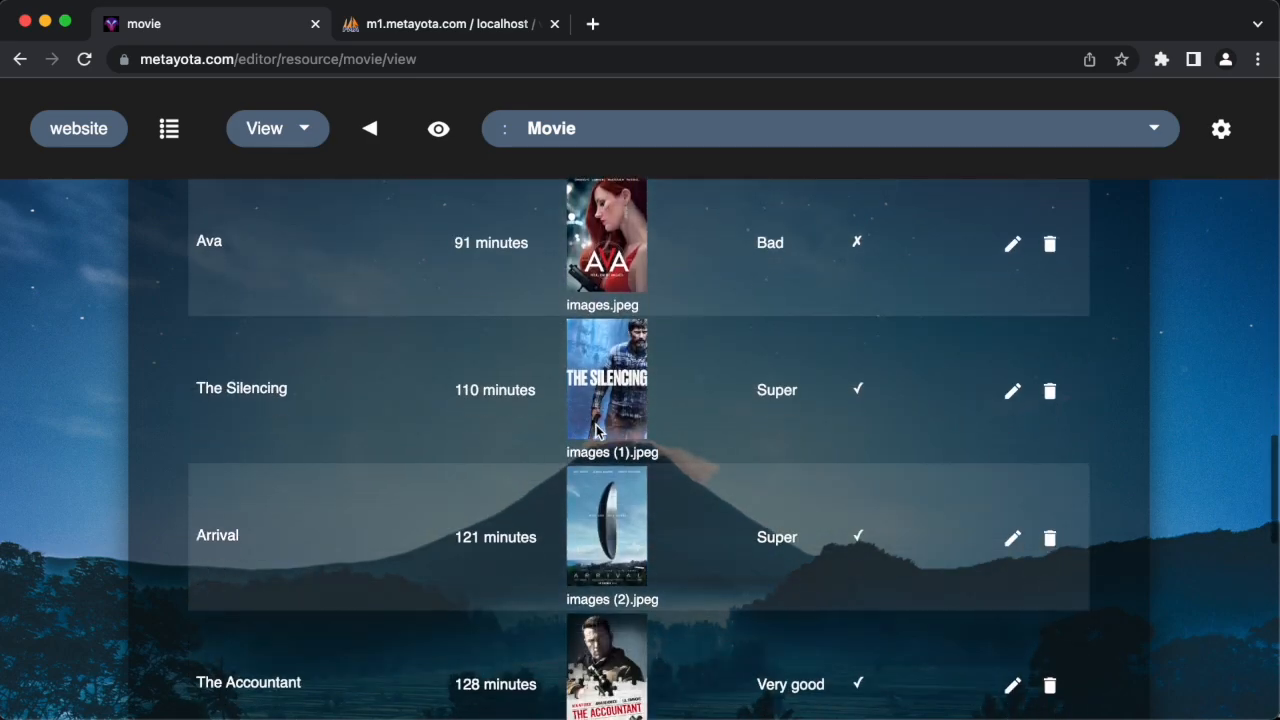
scroll(596, 430, "down", 2)
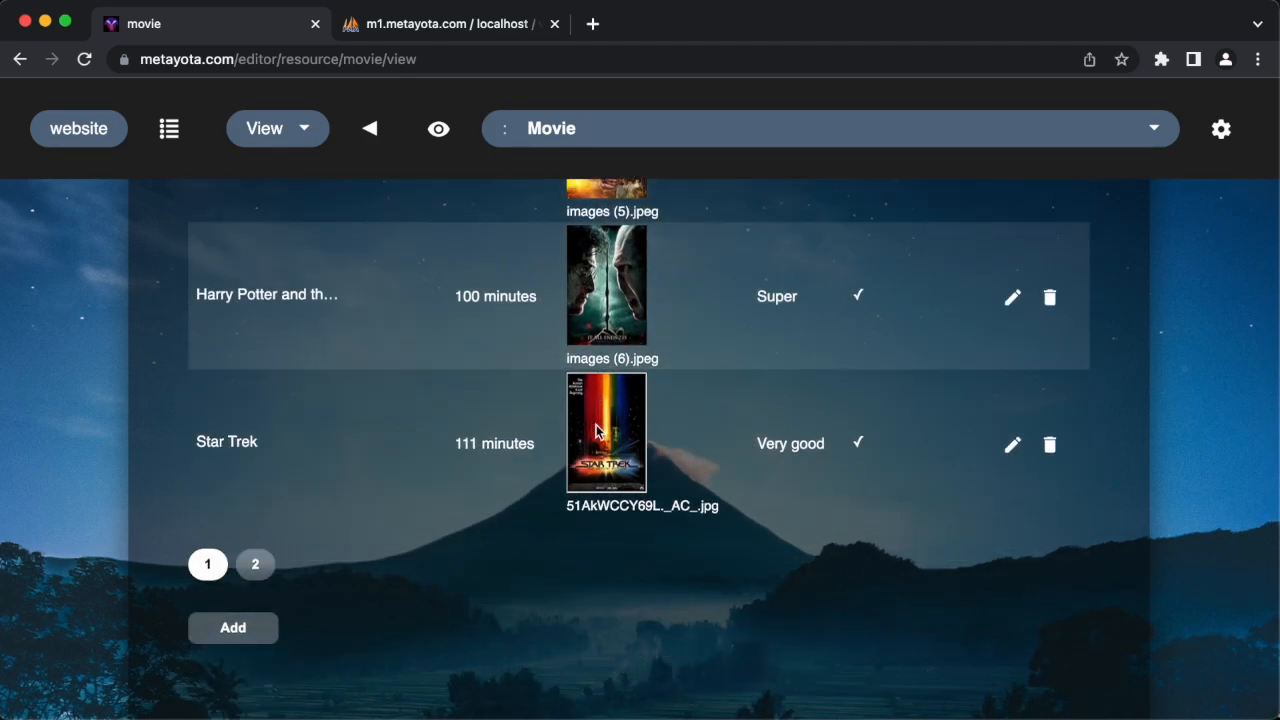
left_click(255, 566)
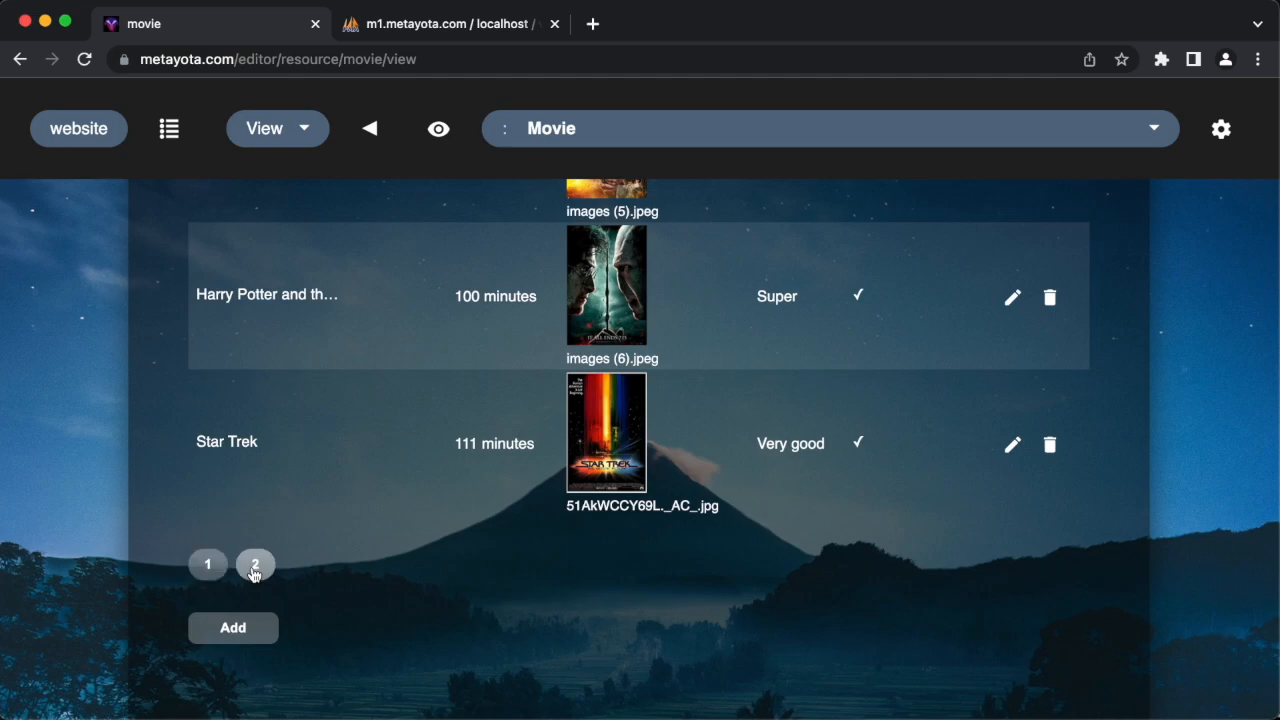
Search the movies for "star" and change the rating of Star Wars - Episode 9 to Bad
left_click(355, 279)
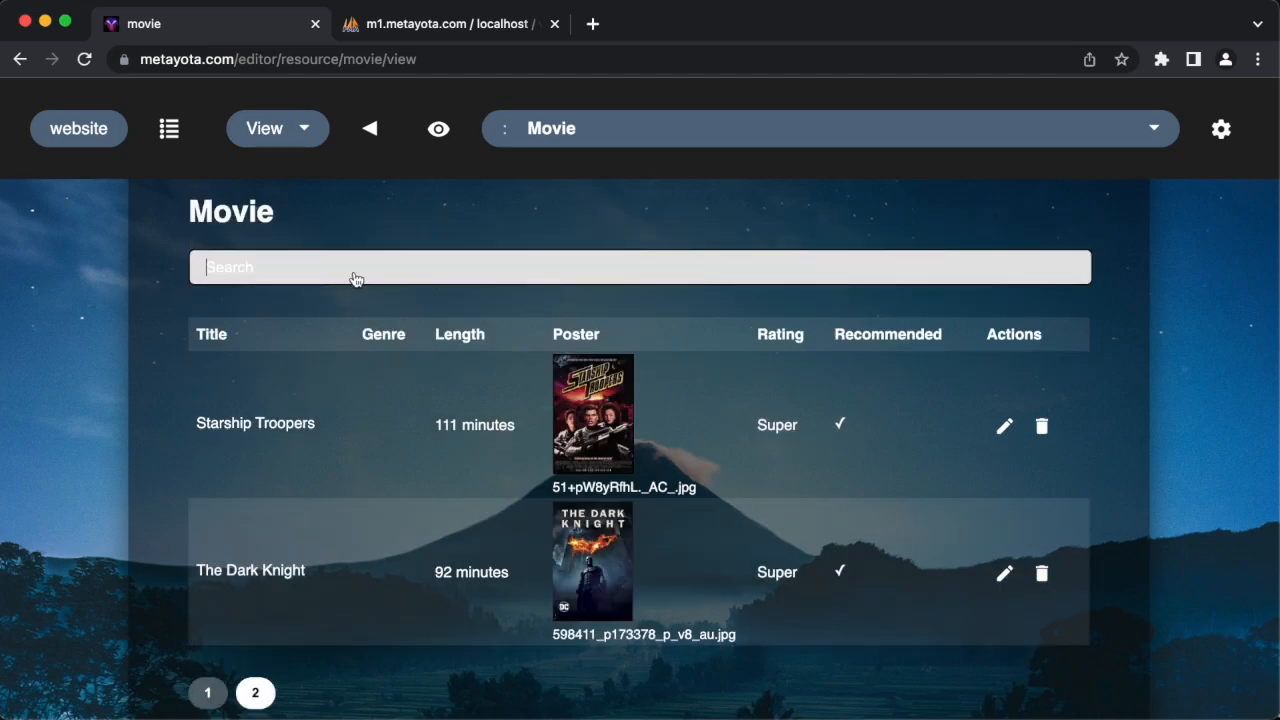
type("star")
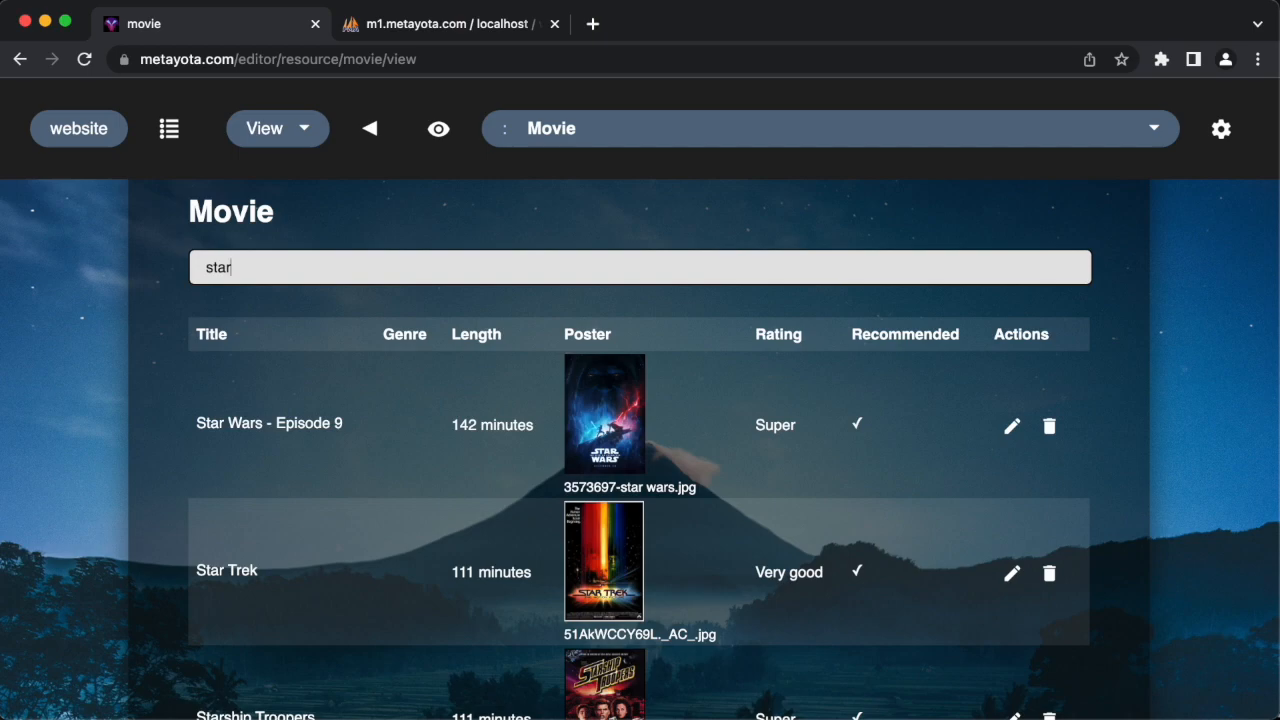
left_click(1012, 427)
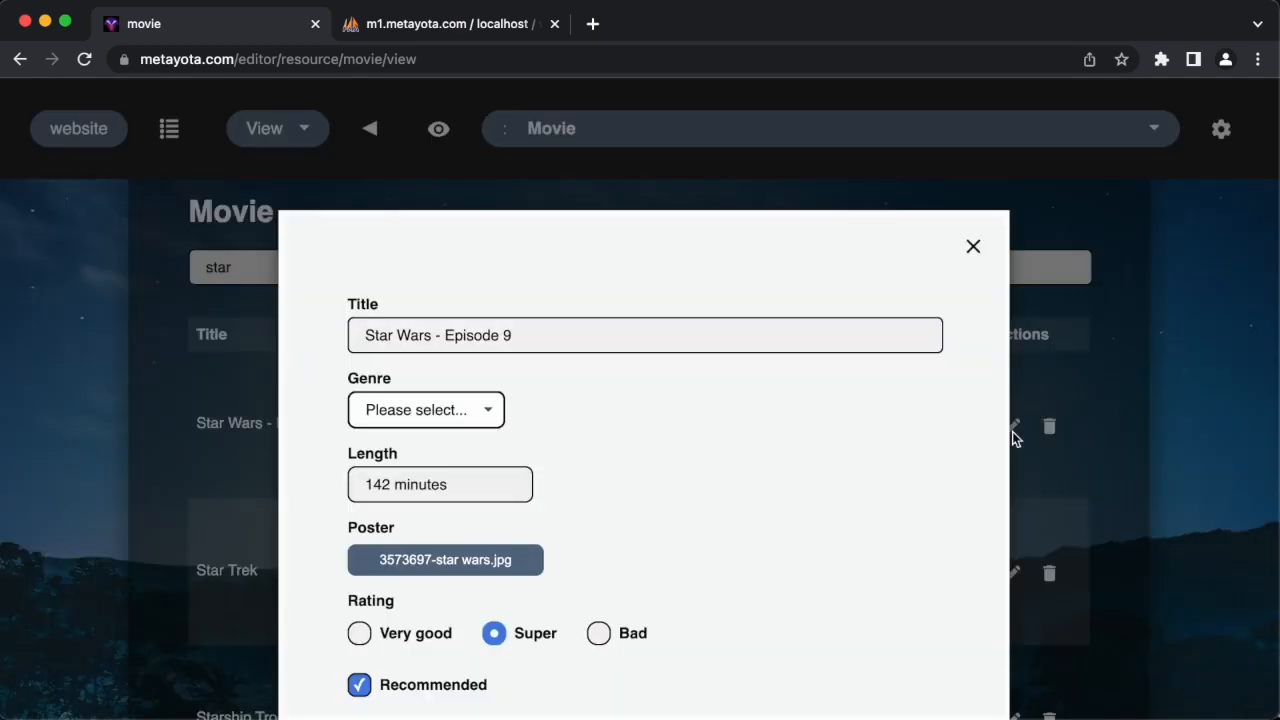
scroll(918, 505, "down", 3)
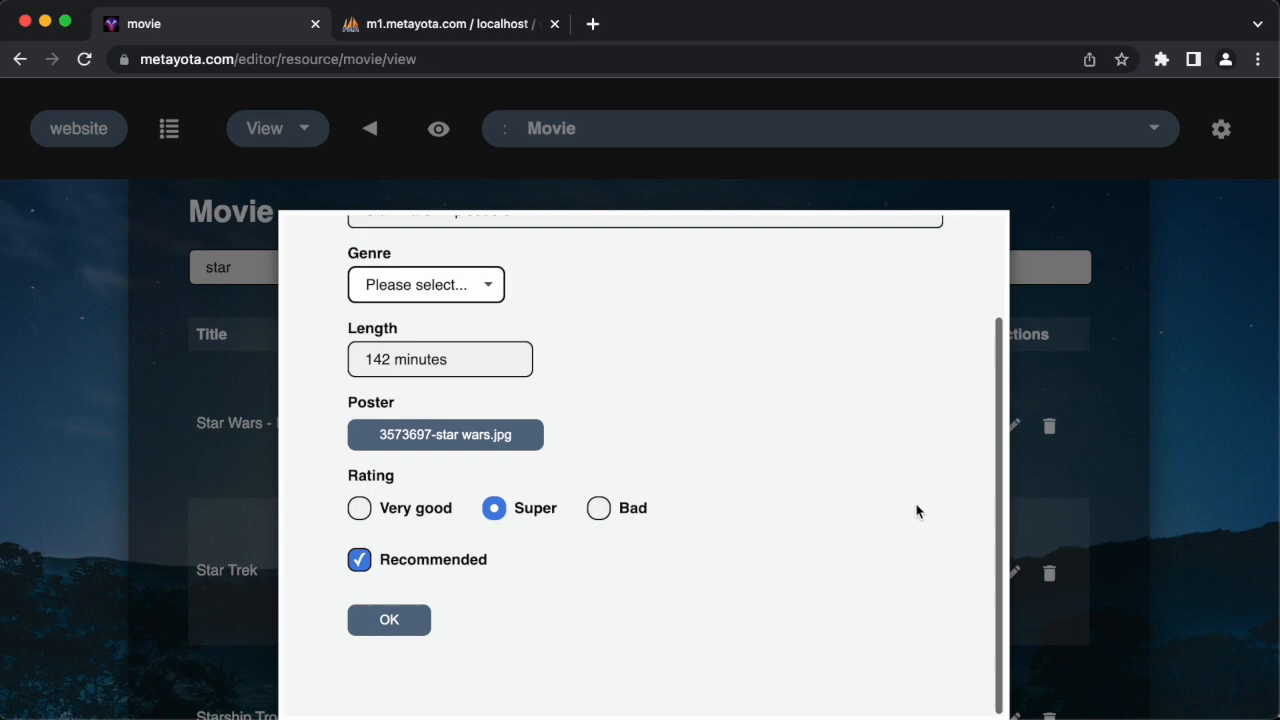
left_click(632, 514)
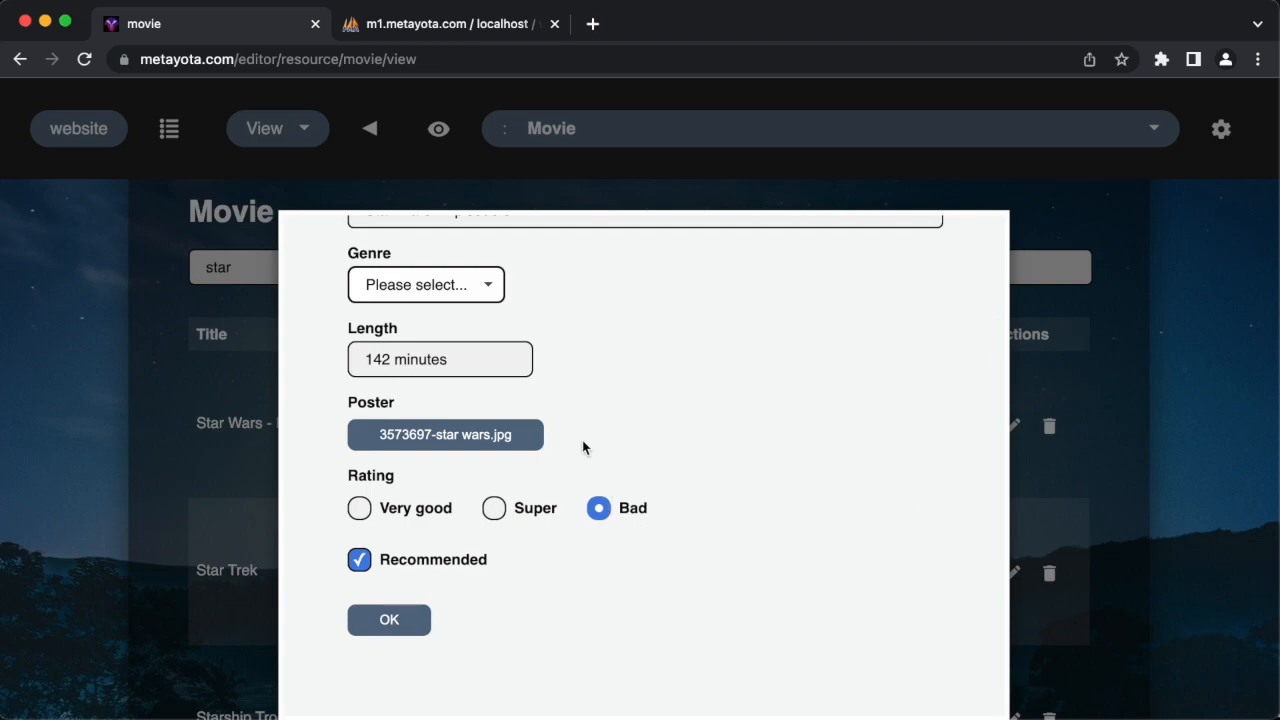
Set the movie's length to 120 minutes and its genre to Horror, and save the entry
scroll(552, 395, "up", 2)
left_click(443, 458)
left_click_drag(392, 455, 306, 457)
type("120")
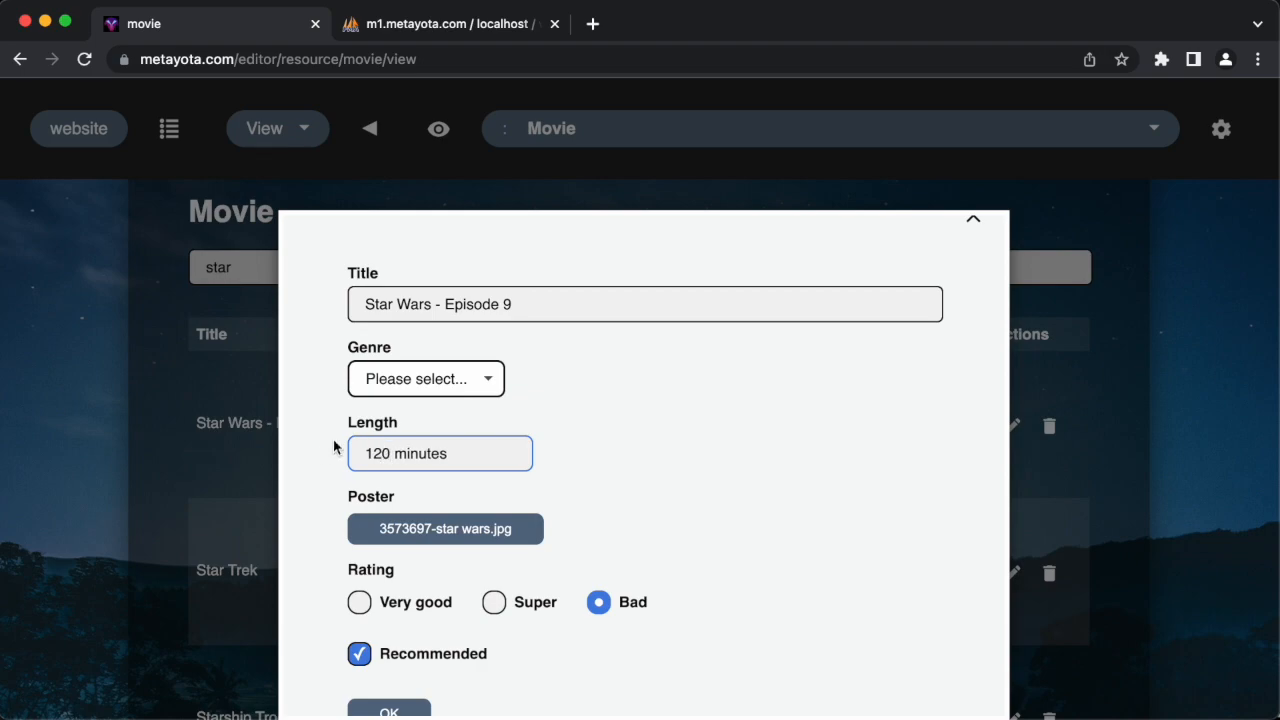
left_click(428, 390)
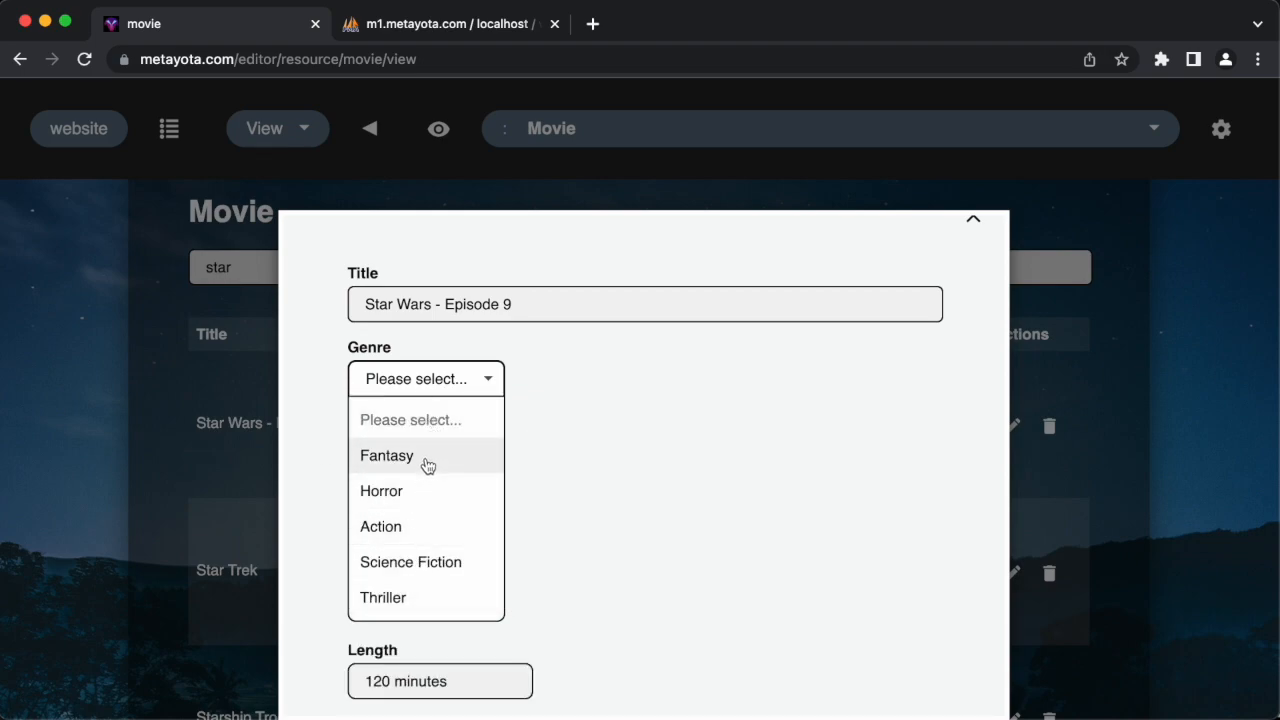
left_click(426, 498)
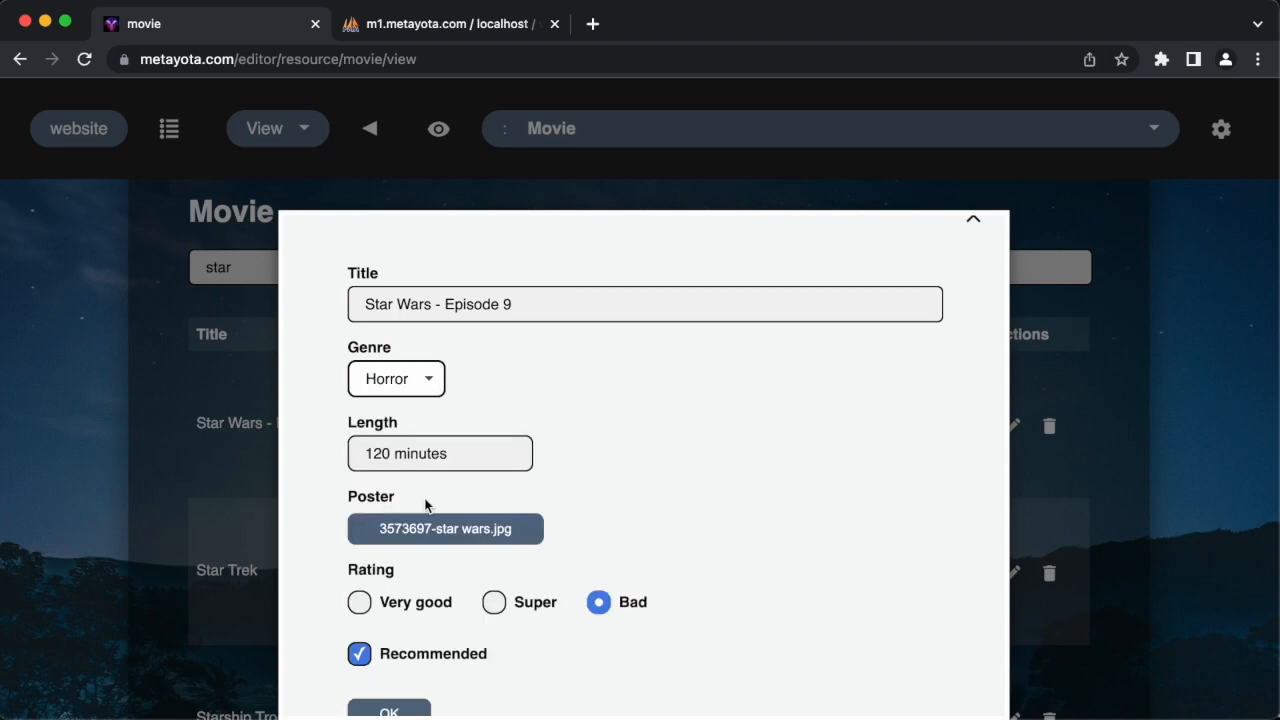
scroll(425, 505, "down", 1)
left_click(399, 691)
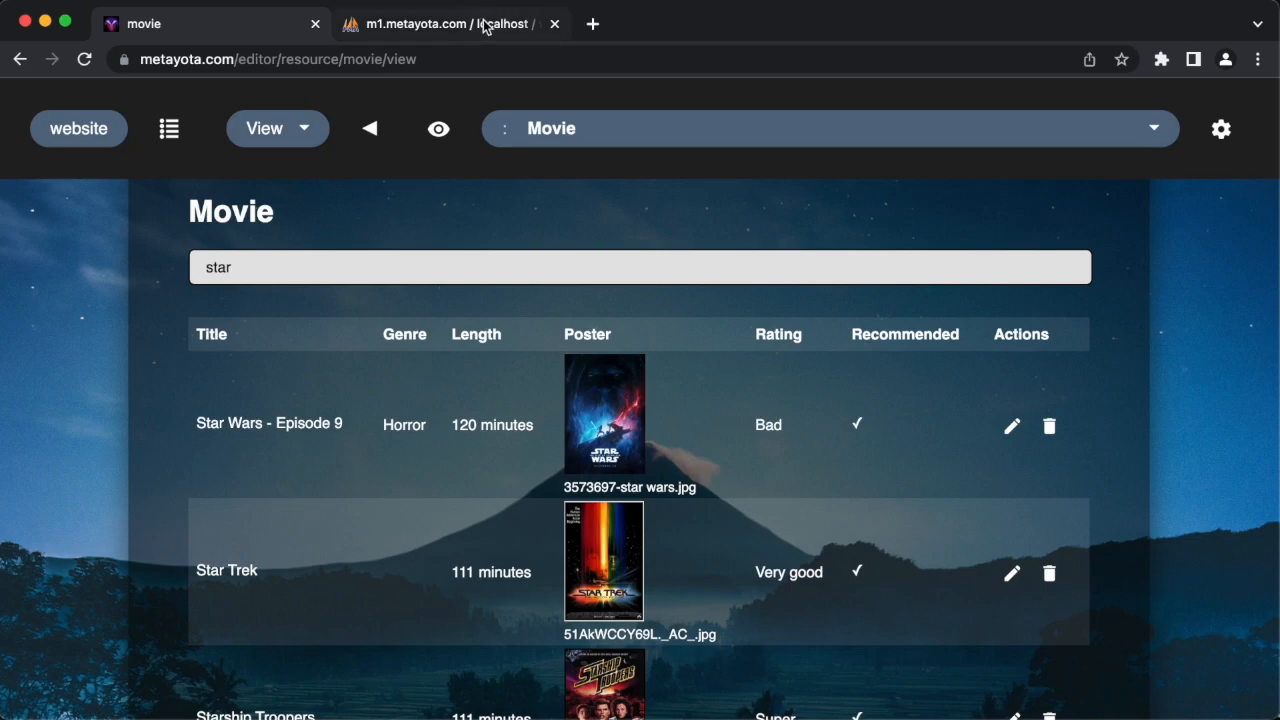
In phpMyAdmin, examine the movie table's stored rows and column types, especially genre, and the contents of the genre table
left_click(485, 25)
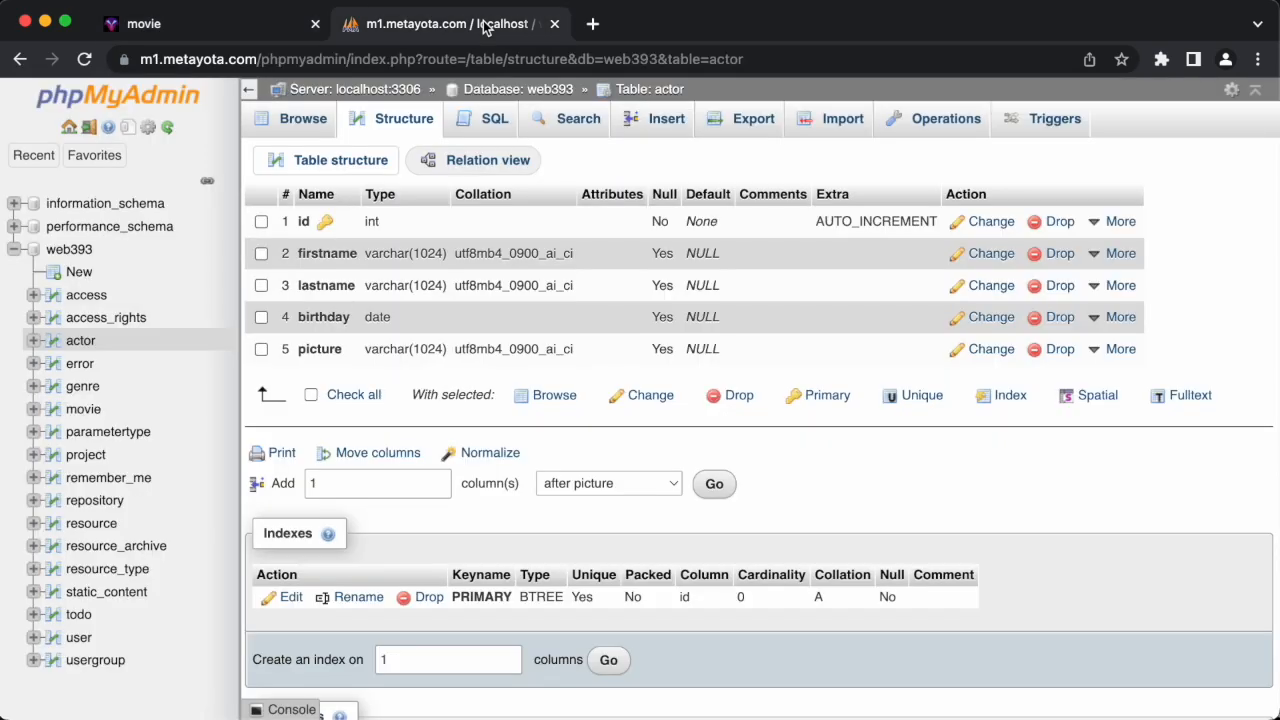
left_click(85, 410)
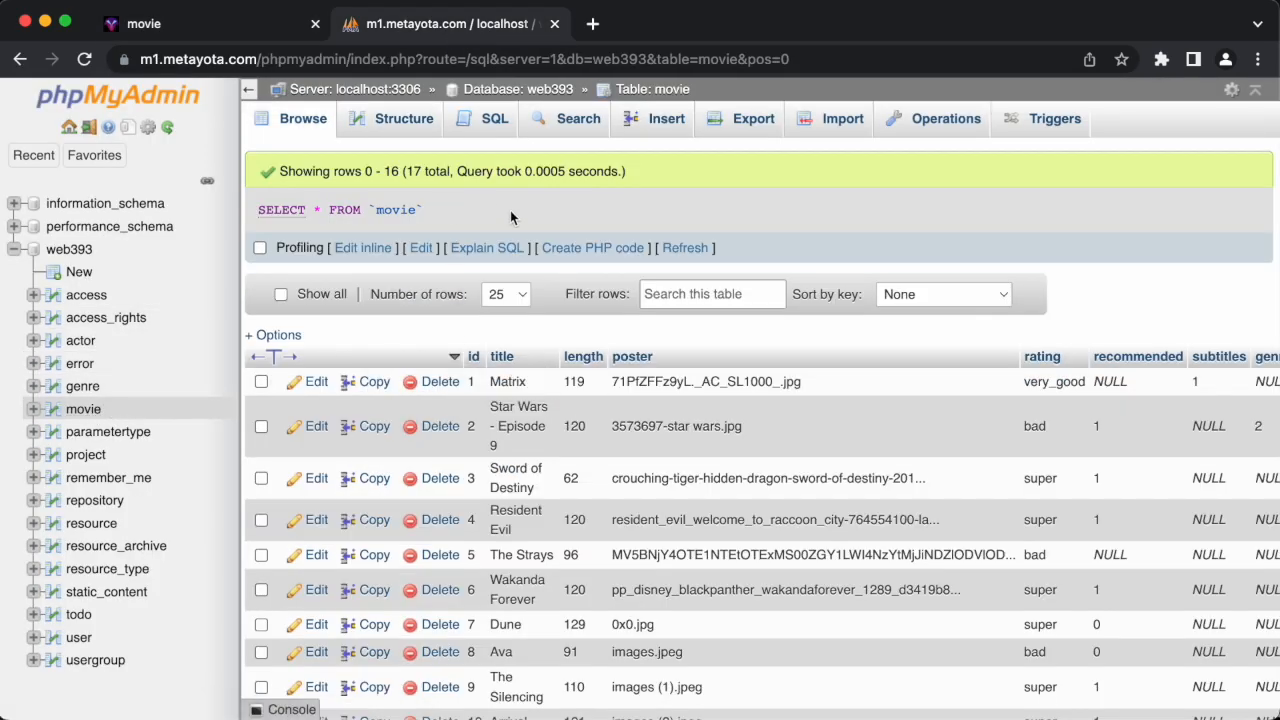
scroll(551, 400, "right", 1)
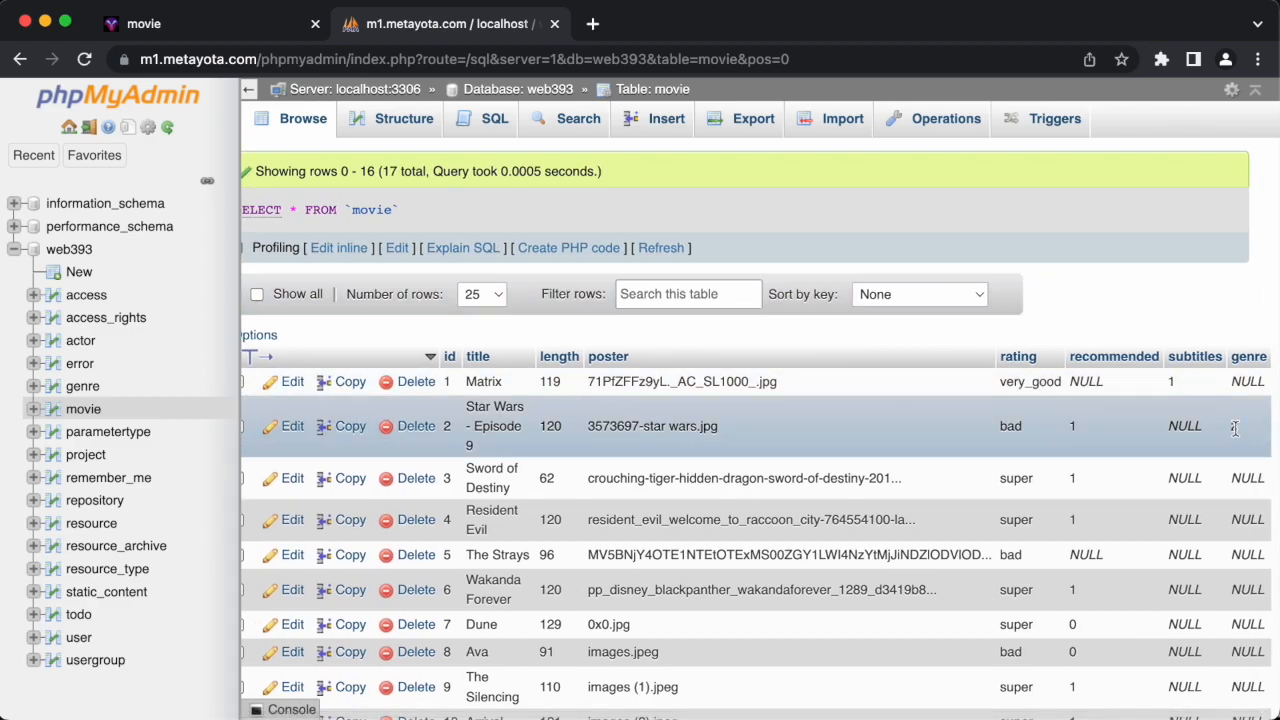
left_click(388, 124)
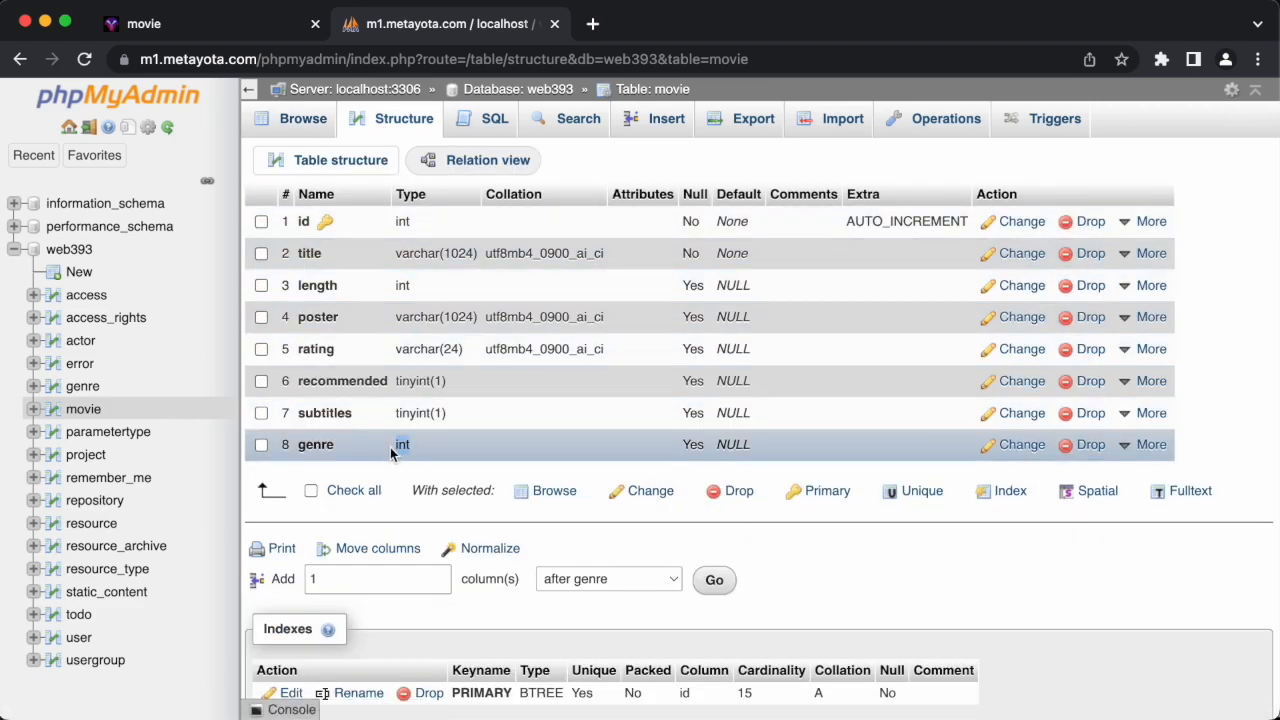
left_click(90, 388)
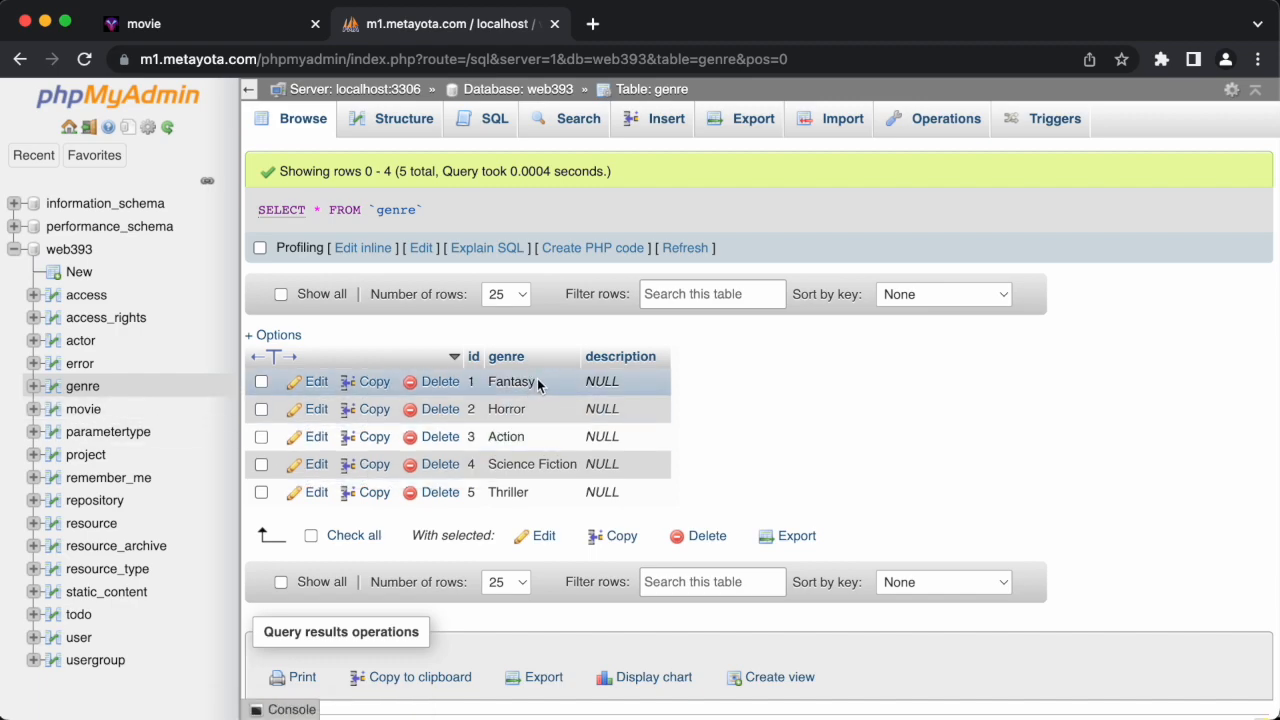
Return to Metayota, find the Genre resource, and add a genre named Comedy without a description
left_click(268, 36)
left_click(570, 132)
type("genre")
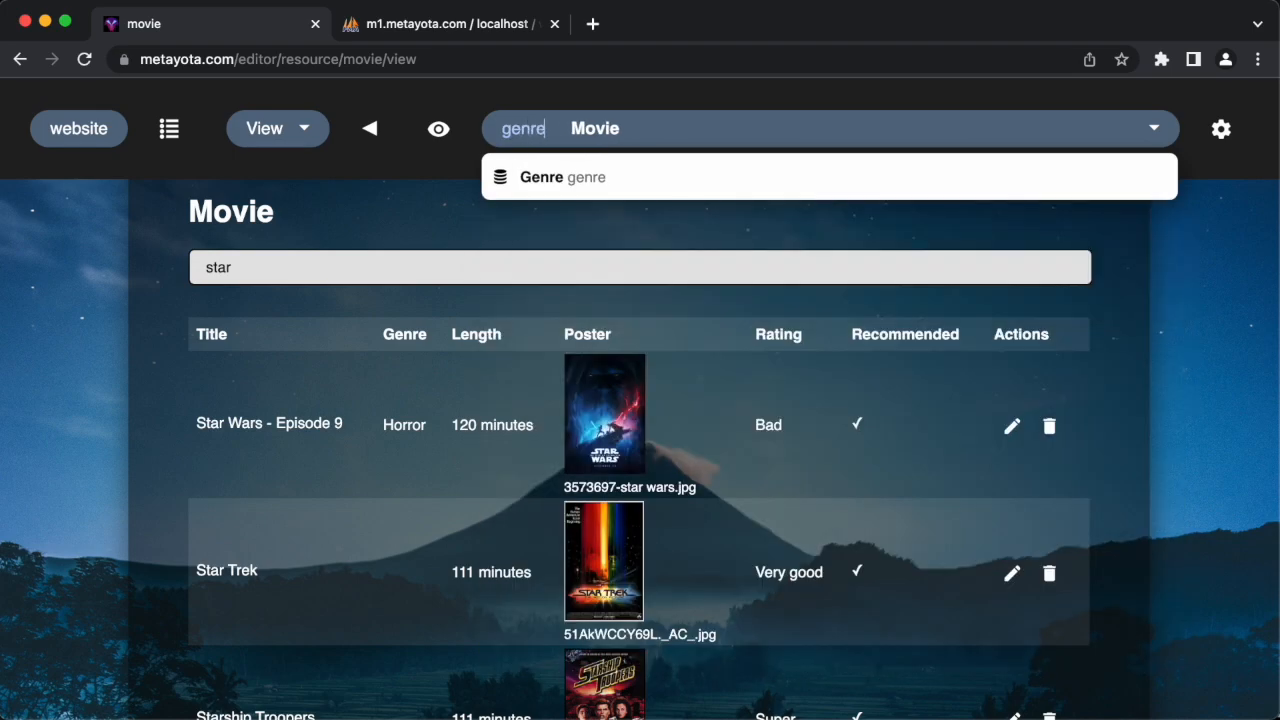
left_click(597, 184)
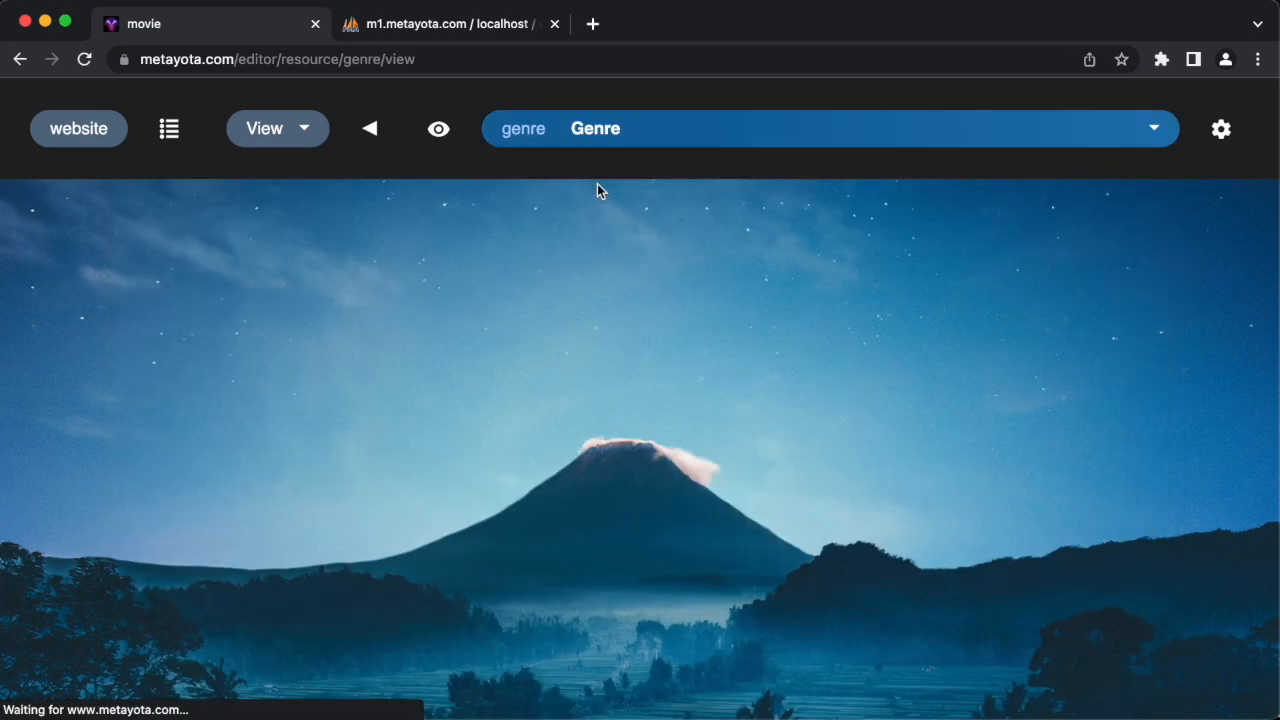
left_click(253, 545)
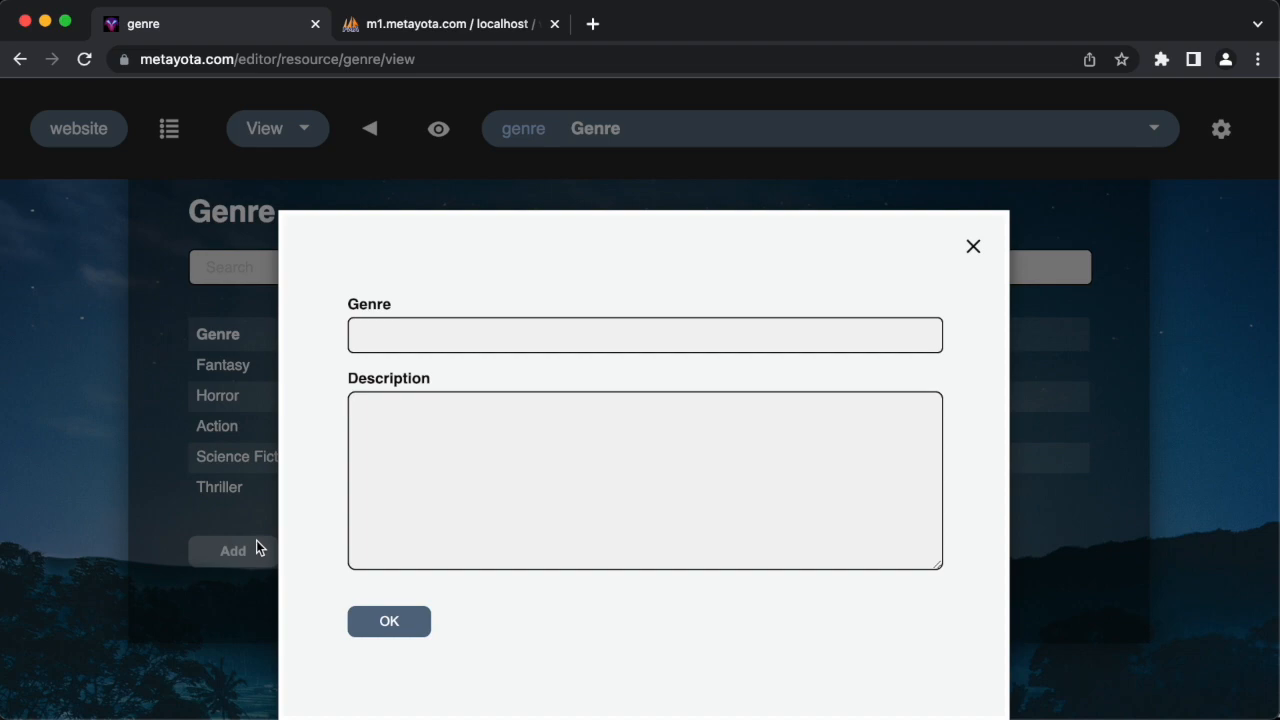
left_click(420, 346)
type("Comedy")
left_click(388, 621)
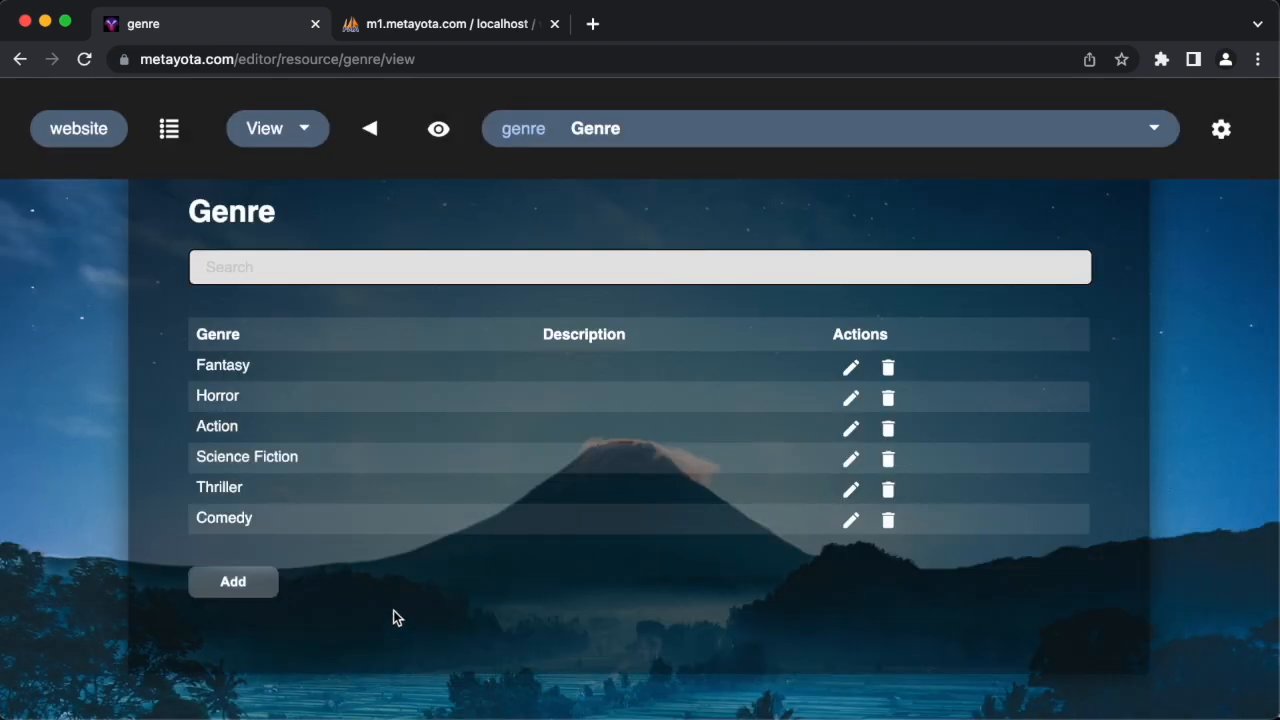
Open the Movie resource and sort its entries by title in descending order, and by length from longest to shortest
left_click(585, 127)
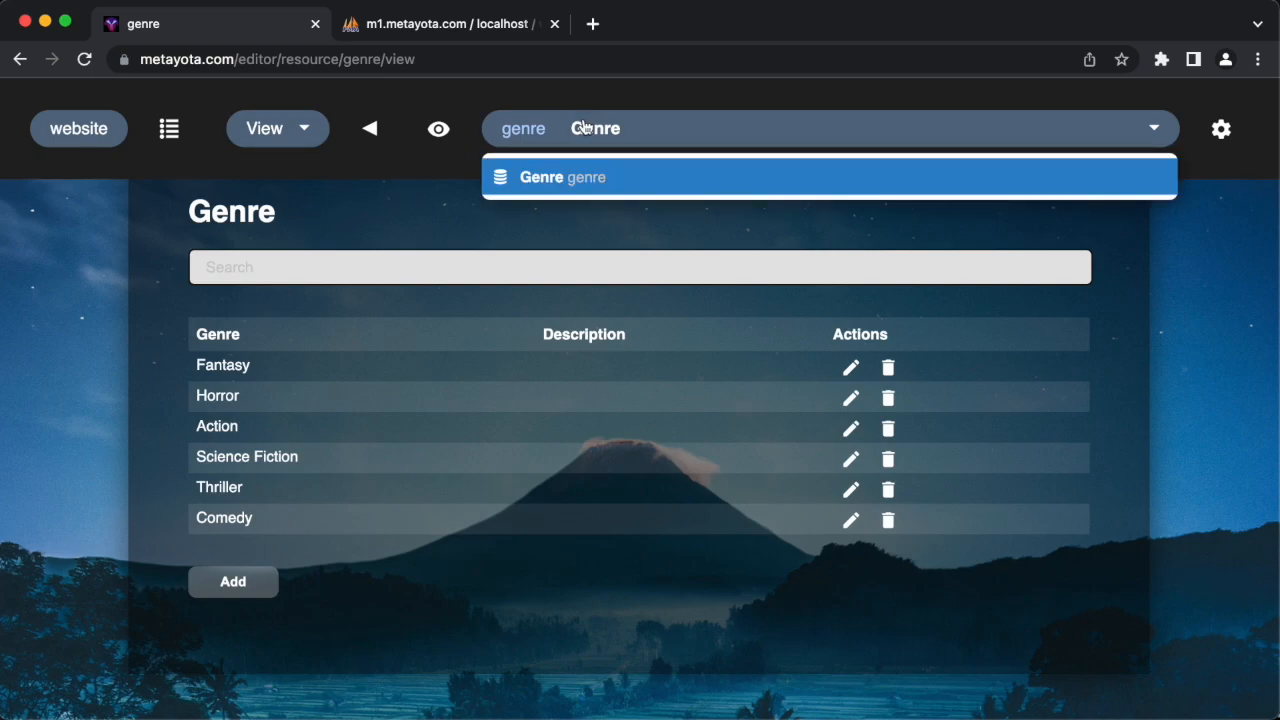
left_click(588, 210)
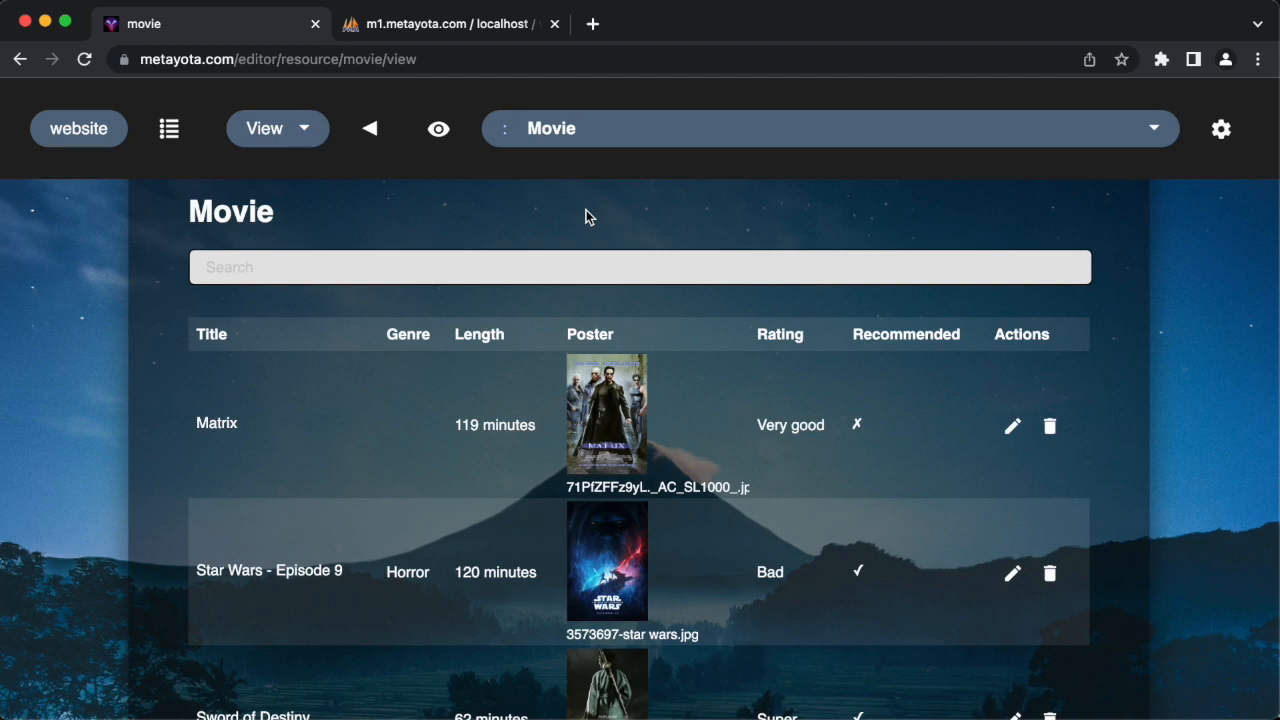
left_click(214, 340)
left_click(214, 335)
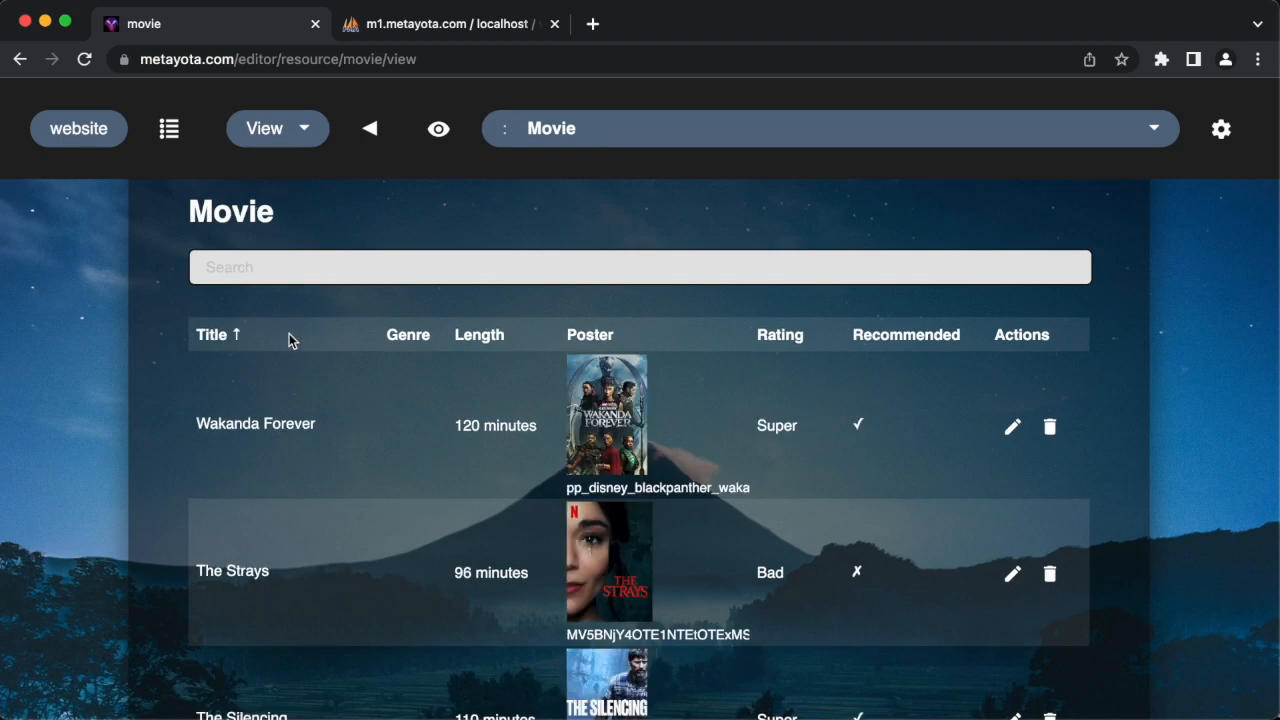
left_click(481, 334)
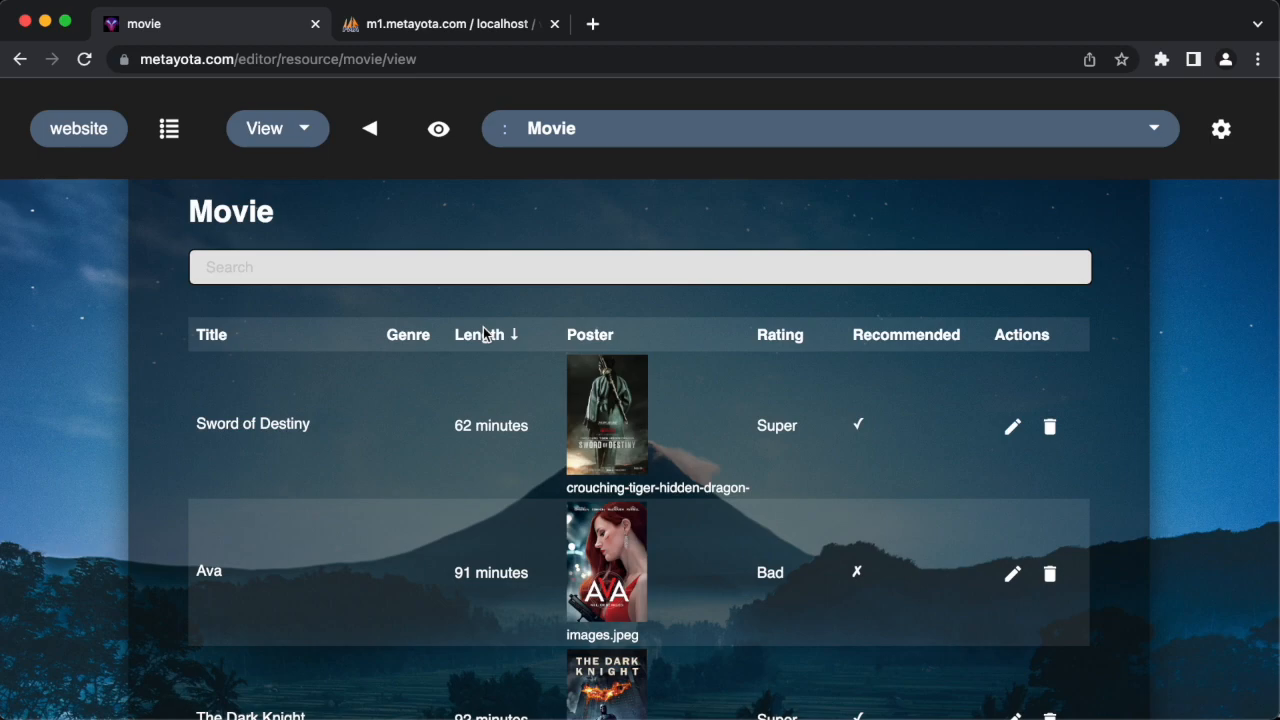
left_click(483, 334)
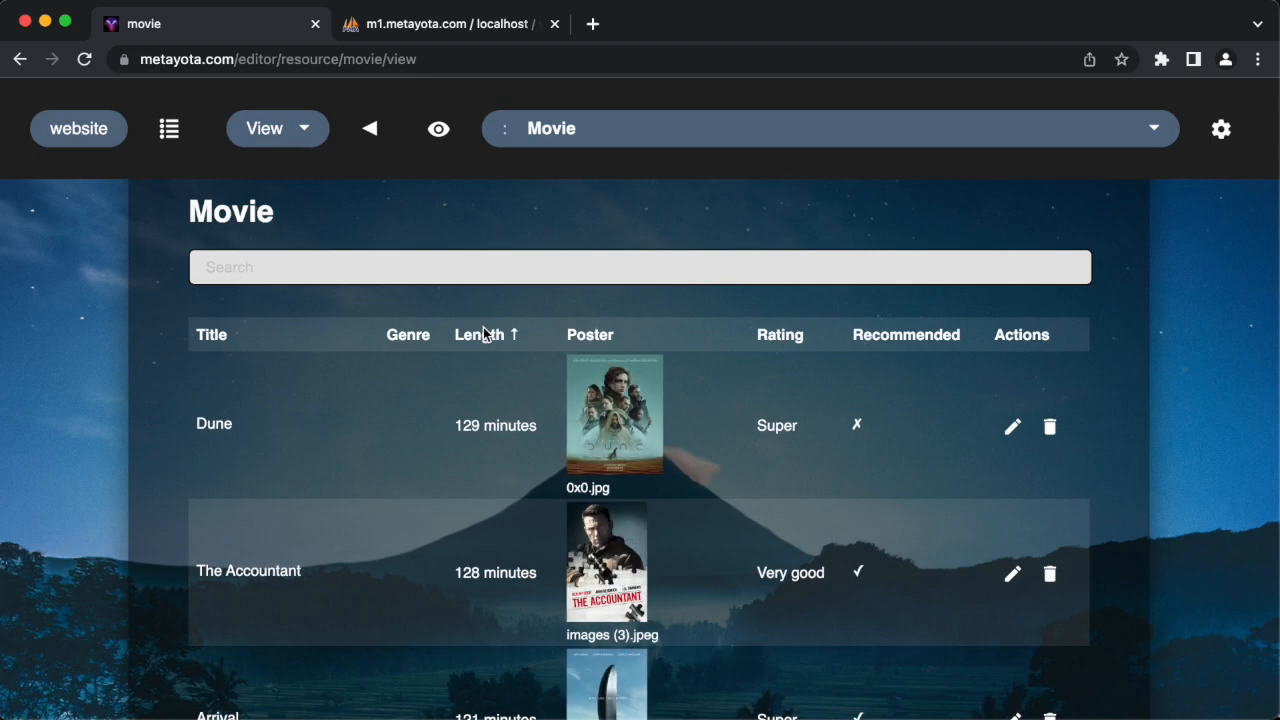
Examine the Movie resource's Genre parameter, especially its DB table, title field and ID field, and compare them with the genre table in phpMyAdmin
left_click(295, 138)
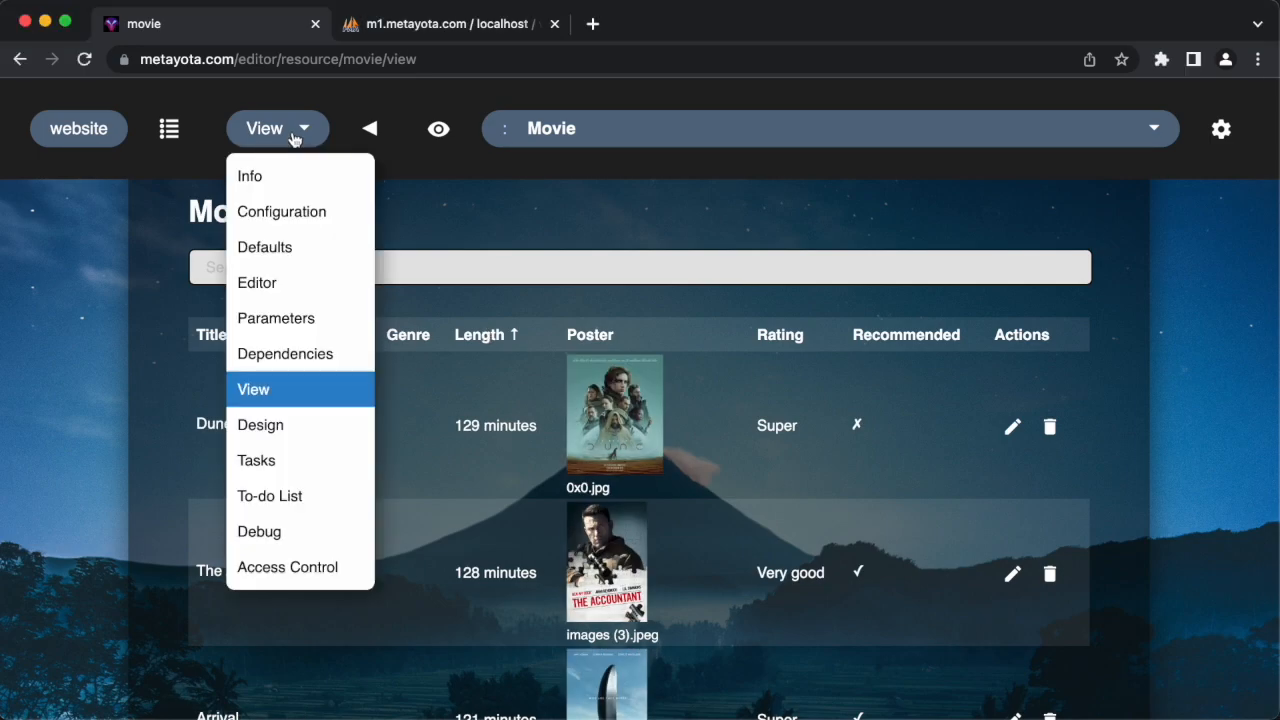
left_click(300, 320)
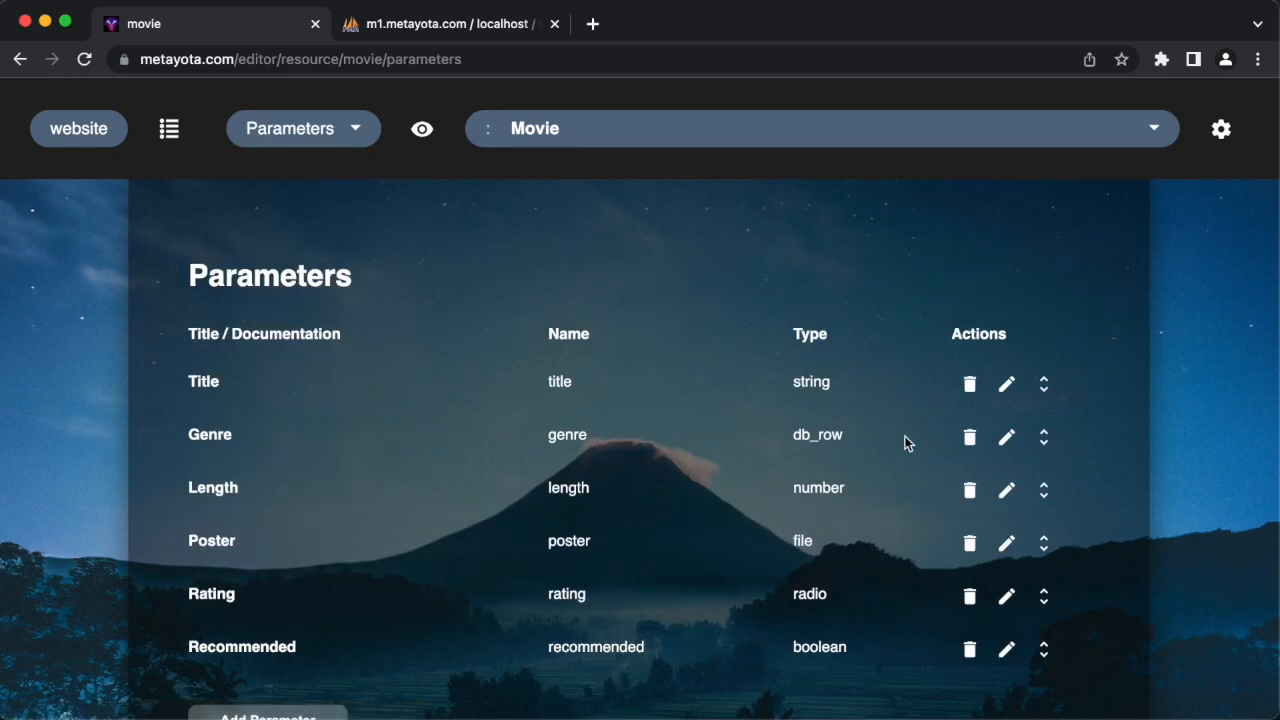
left_click(1007, 440)
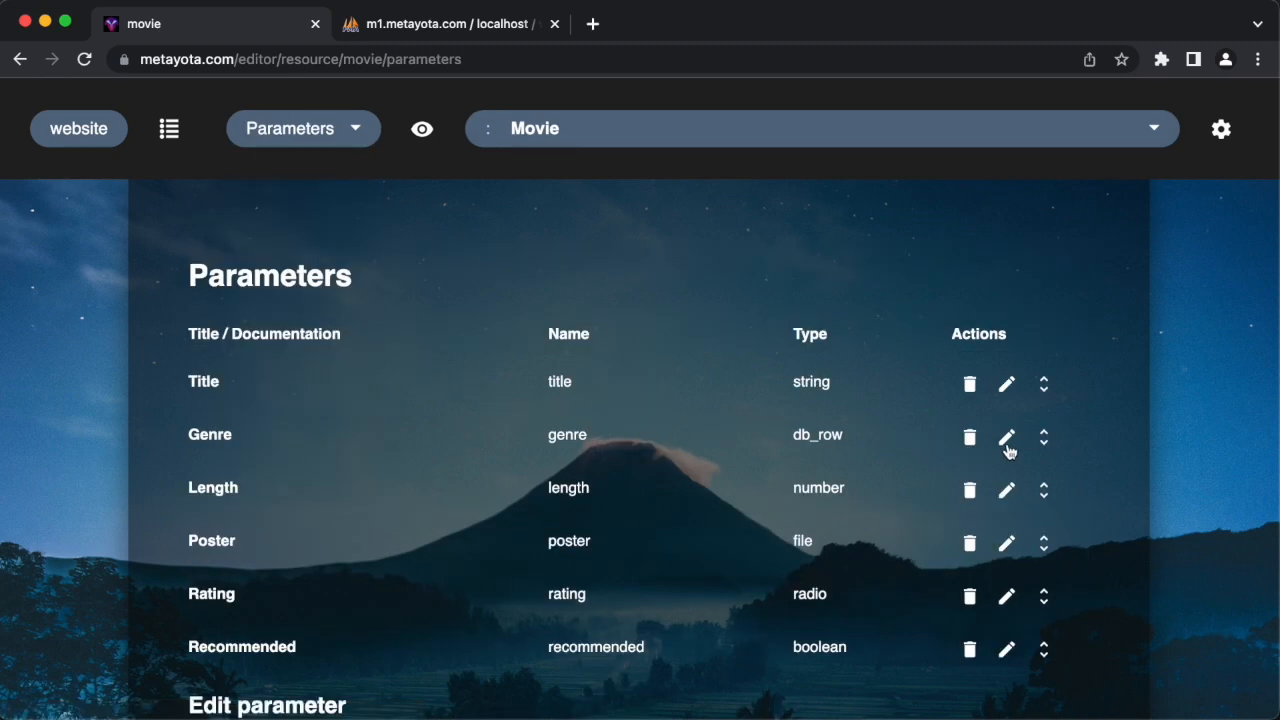
scroll(1009, 452, "down", 6)
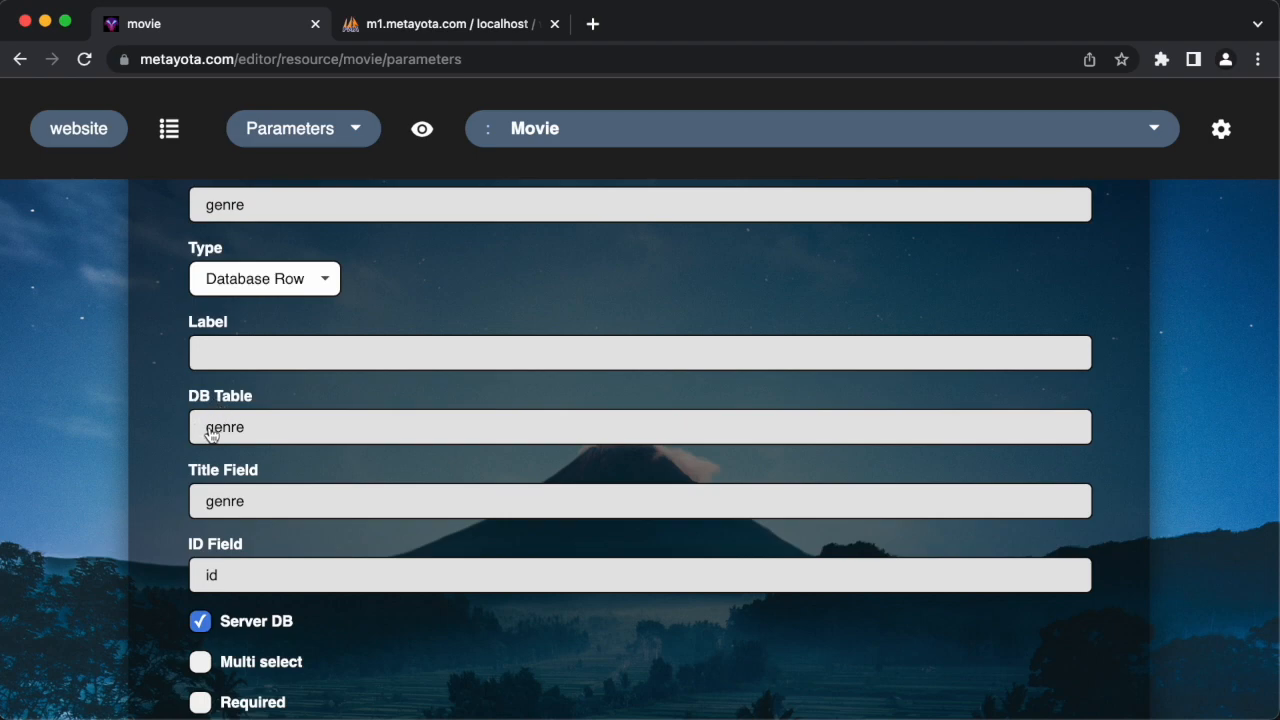
left_click_drag(245, 503, 186, 503)
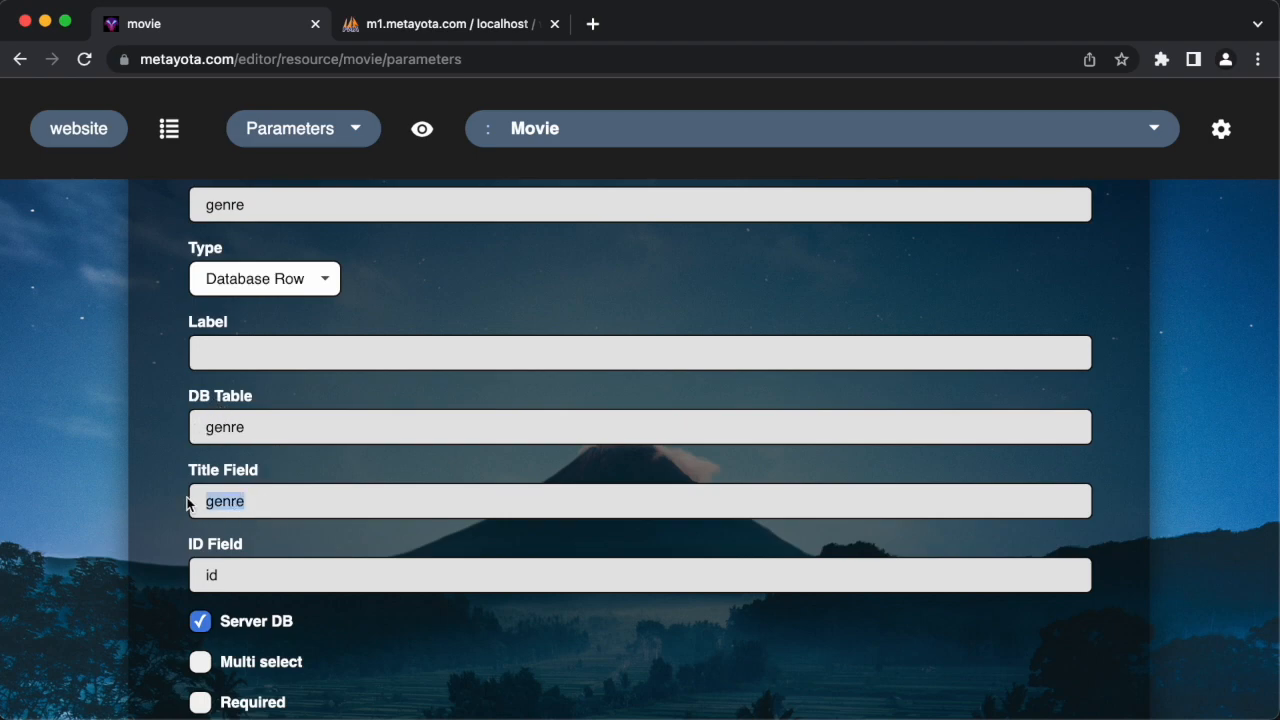
left_click_drag(248, 577, 186, 577)
left_click(405, 28)
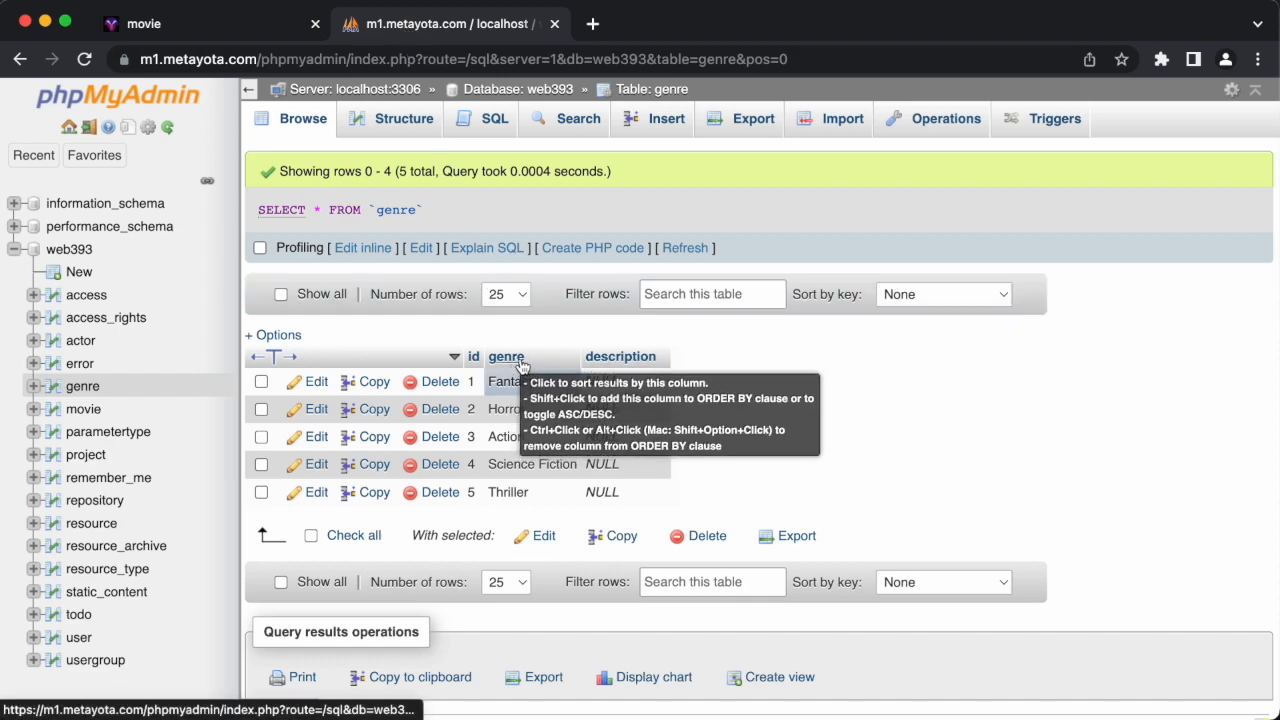
Return to Metayota, close the Genre parameter's settings and display the movie list
left_click(259, 32)
scroll(383, 440, "down", 5)
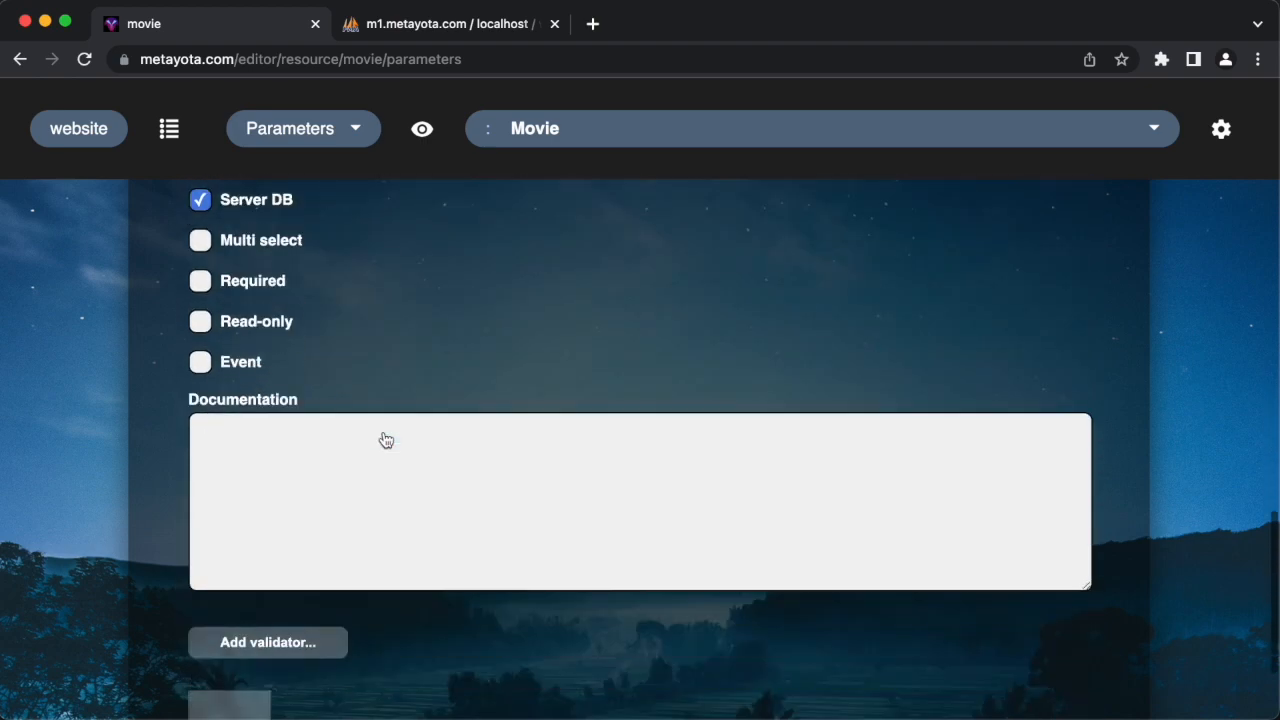
left_click(265, 574)
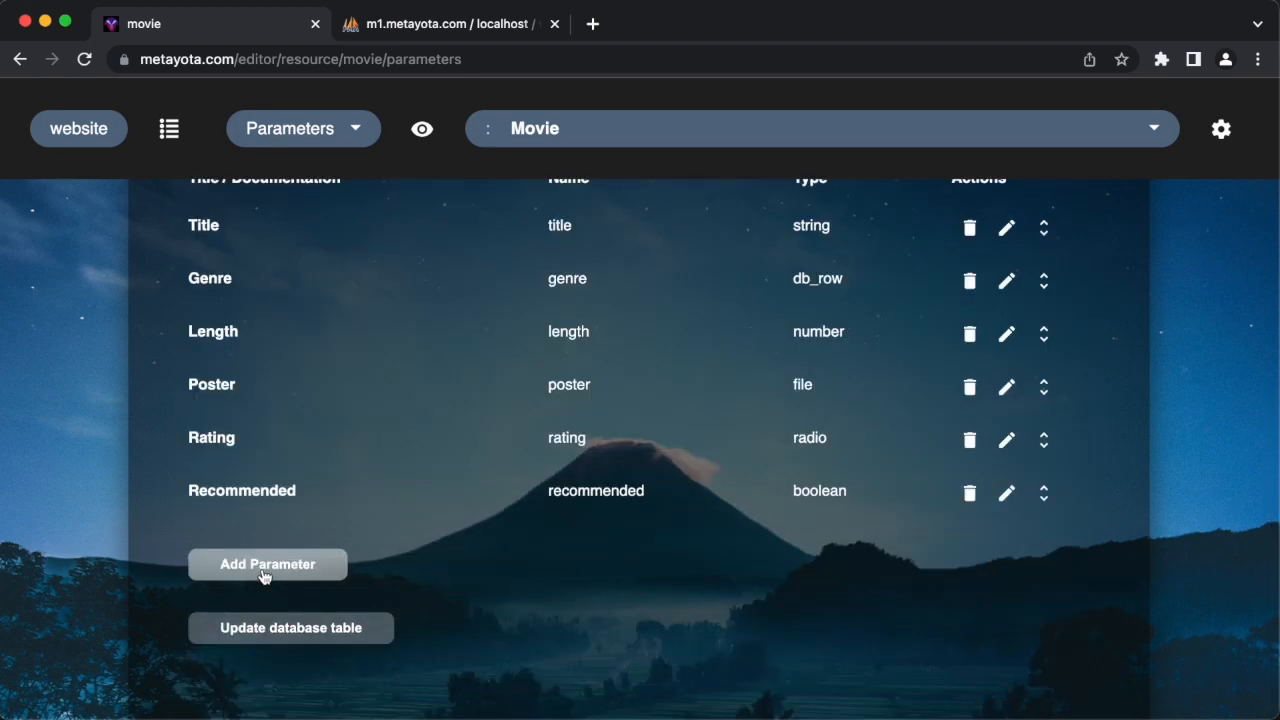
scroll(264, 576, "up", 3)
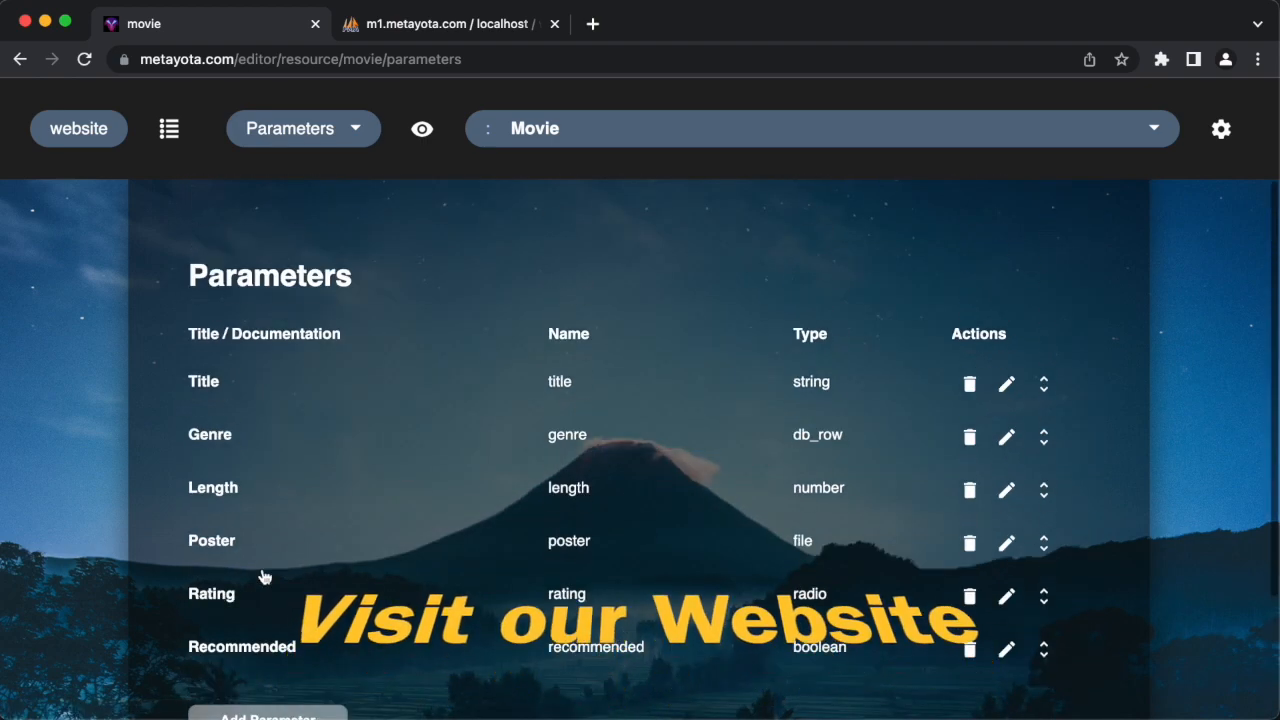
left_click(422, 129)
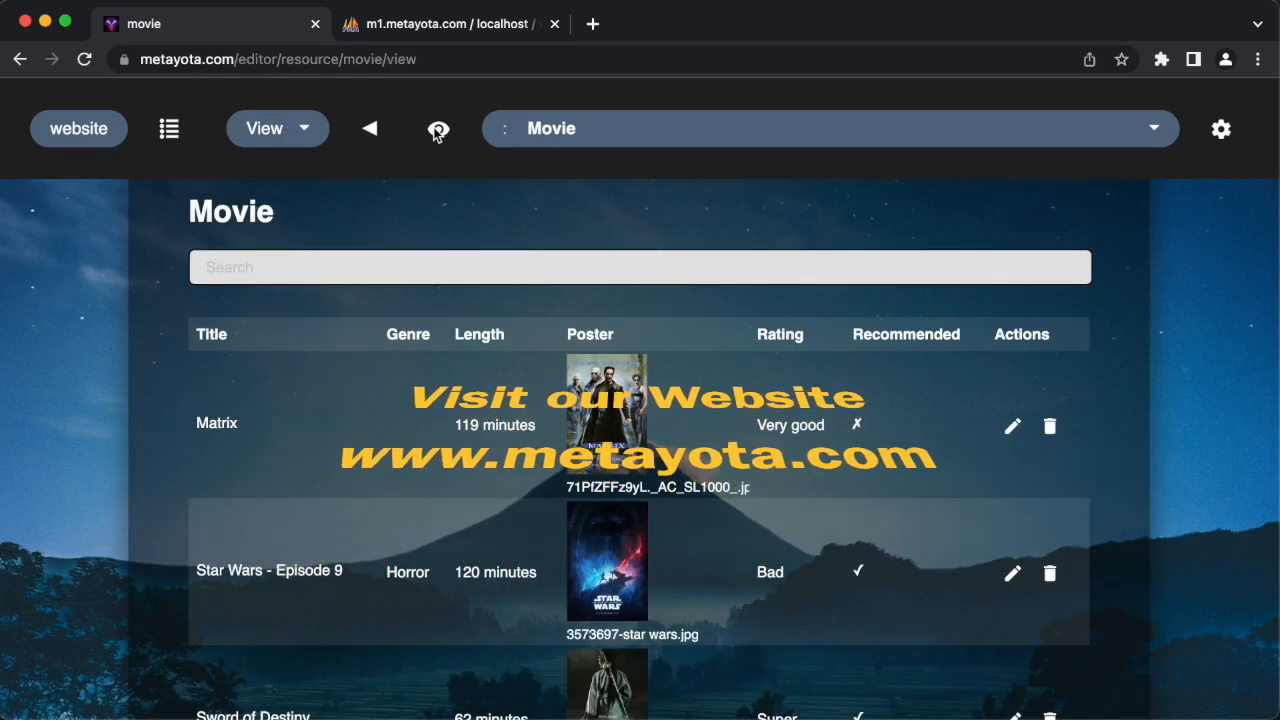